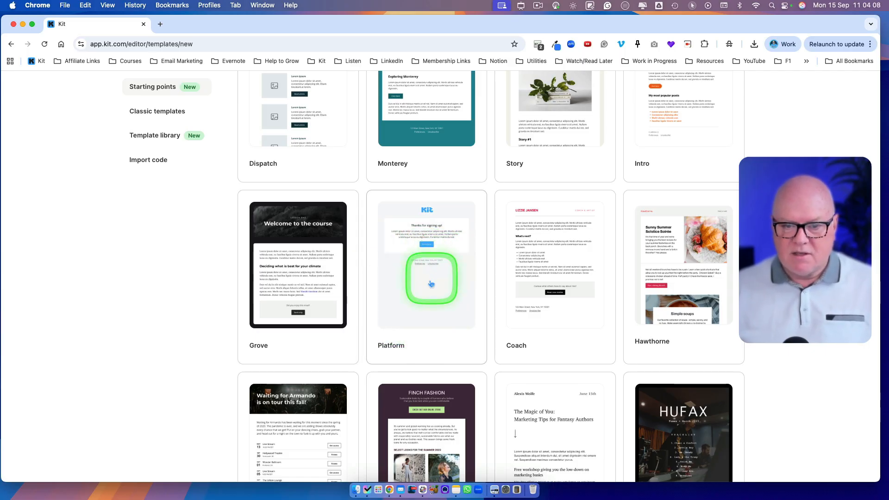
Browse the starting point templates and start a new template from the Platform design.
{"action": "scroll", "coordinate": [427, 290], "scroll_direction": "up", "scroll_amount": 2}
{"action": "scroll", "coordinate": [428, 289], "scroll_direction": "up", "scroll_amount": 2}
{"action": "scroll", "coordinate": [430, 289], "scroll_direction": "down", "scroll_amount": 5}
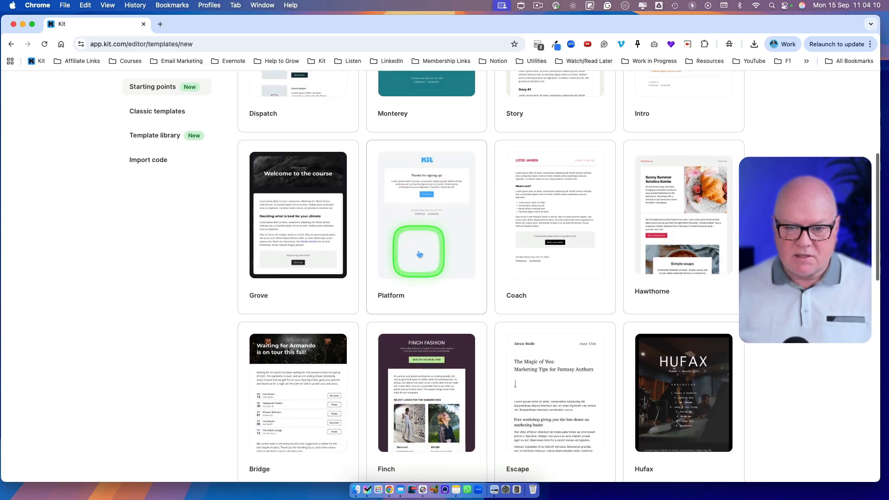
{"action": "left_click", "coordinate": [420, 247]}
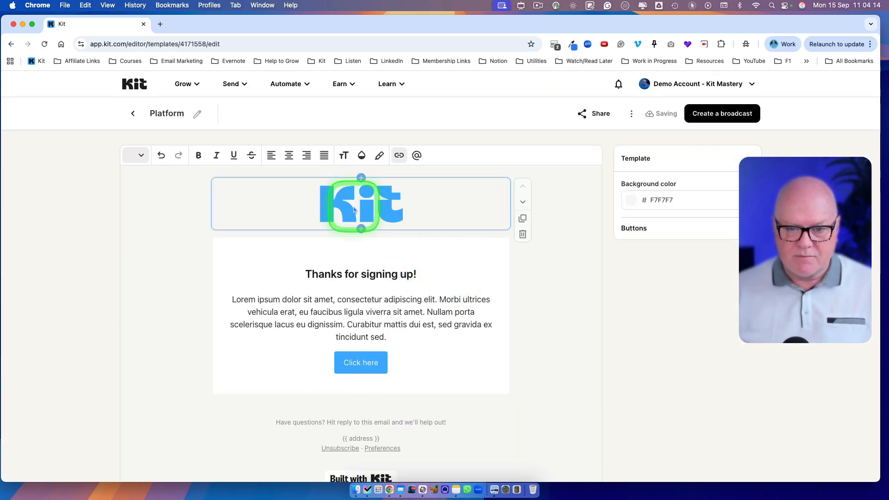
Replace the header logo with Unsplash's Samsung Memory US photo and reduce its fixed width to 135.
{"action": "left_click", "coordinate": [353, 206]}
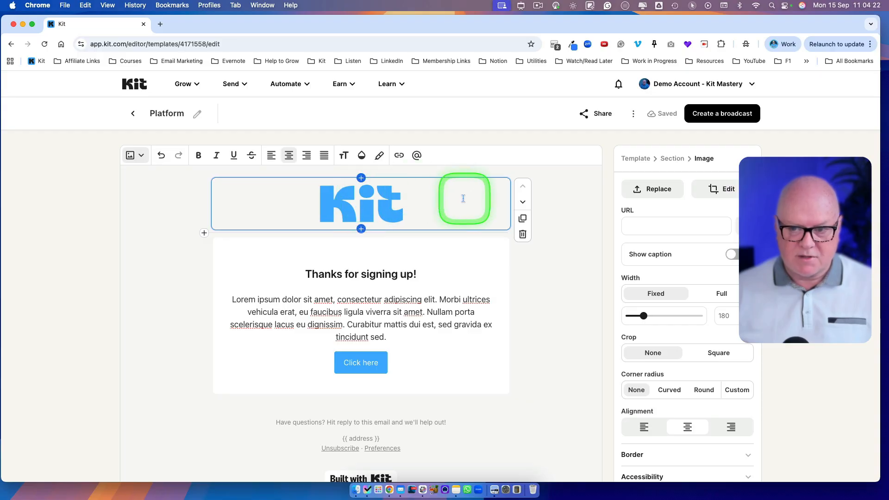
{"action": "left_click", "coordinate": [658, 190]}
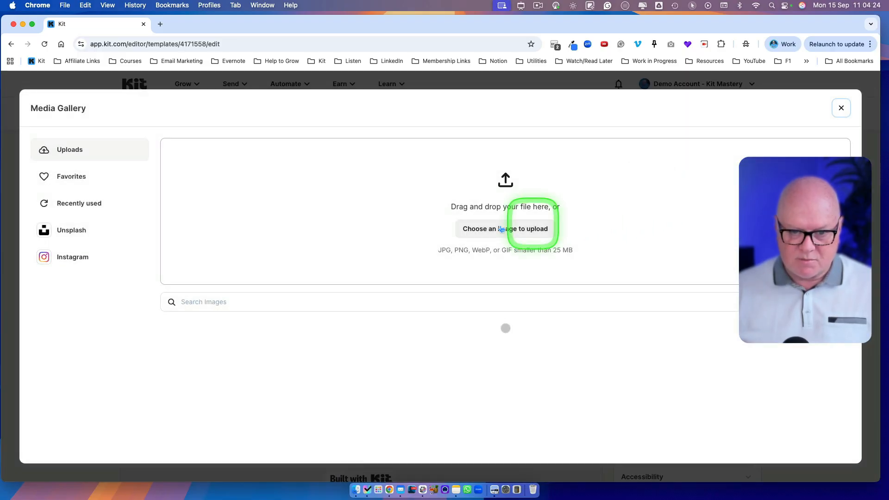
{"action": "left_click", "coordinate": [113, 228]}
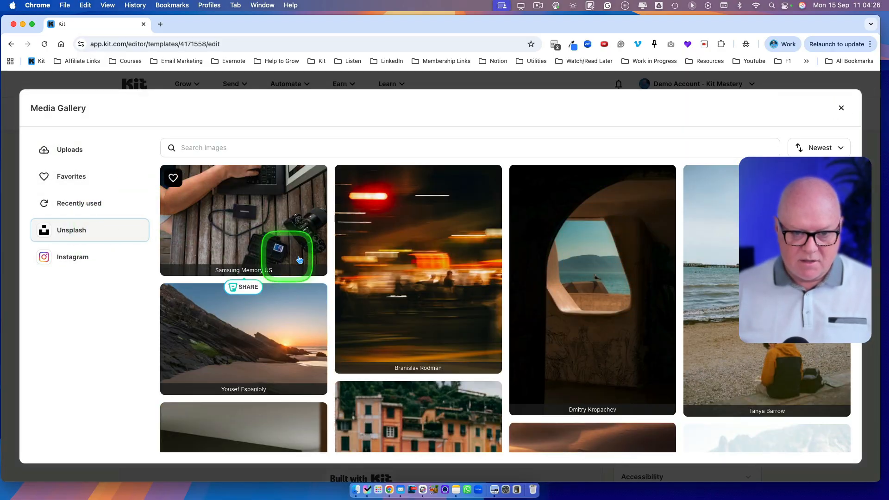
{"action": "left_click", "coordinate": [422, 271]}
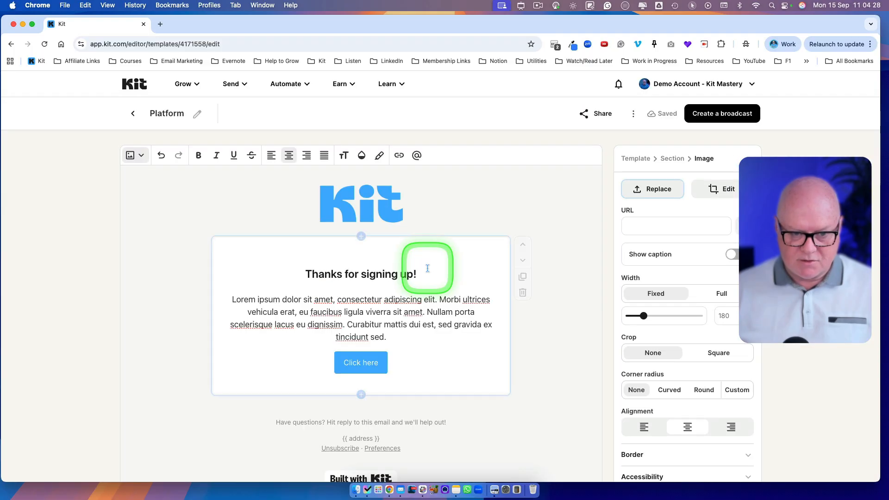
{"action": "left_click", "coordinate": [633, 290]}
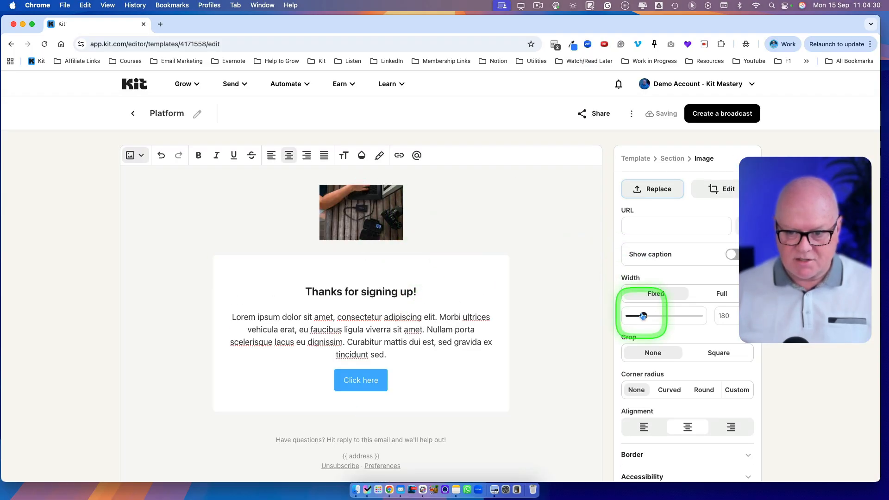
{"action": "mouse_move", "coordinate": [643, 316]}
{"action": "left_mouse_down"}
{"action": "mouse_move", "coordinate": [686, 318]}
{"action": "mouse_move", "coordinate": [639, 315]}
{"action": "left_mouse_up"}
Delete the header image section and clear the heading, paragraph and button from the white content section.
{"action": "mouse_move", "coordinate": [472, 202]}
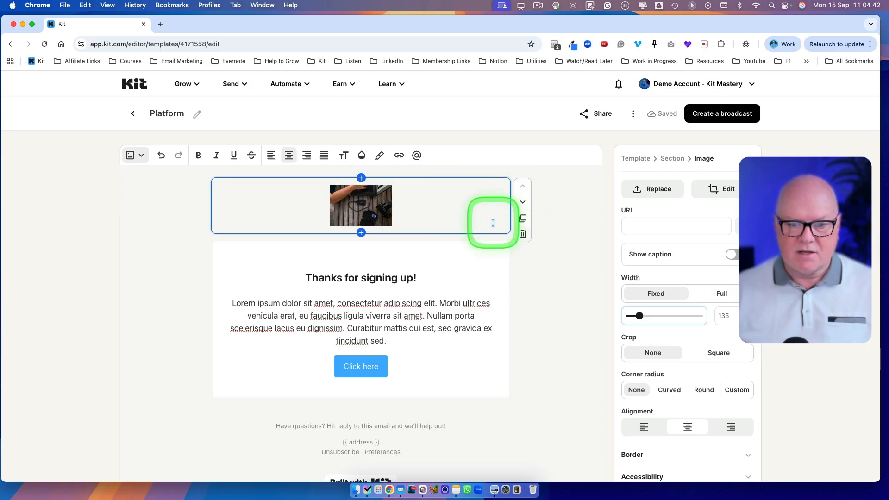
{"action": "left_click", "coordinate": [522, 234]}
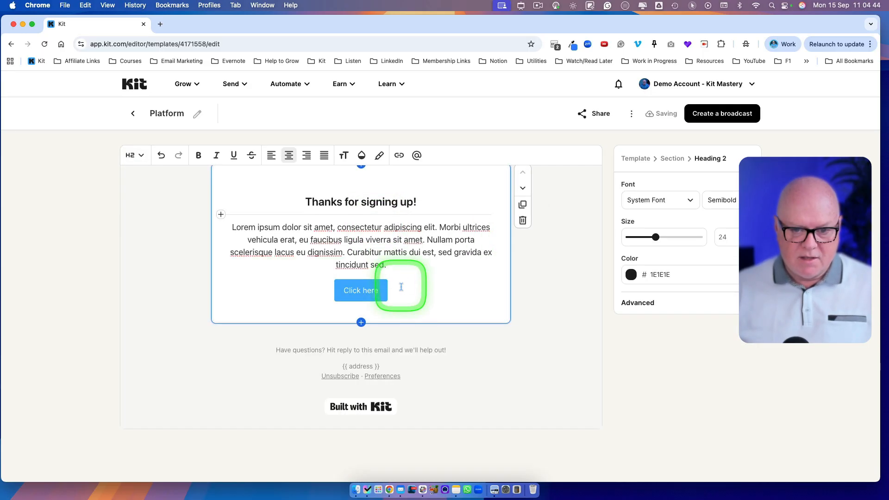
{"action": "left_click_drag", "start_coordinate": [402, 297], "coordinate": [287, 198]}
{"action": "key", "text": "BackSpace"}
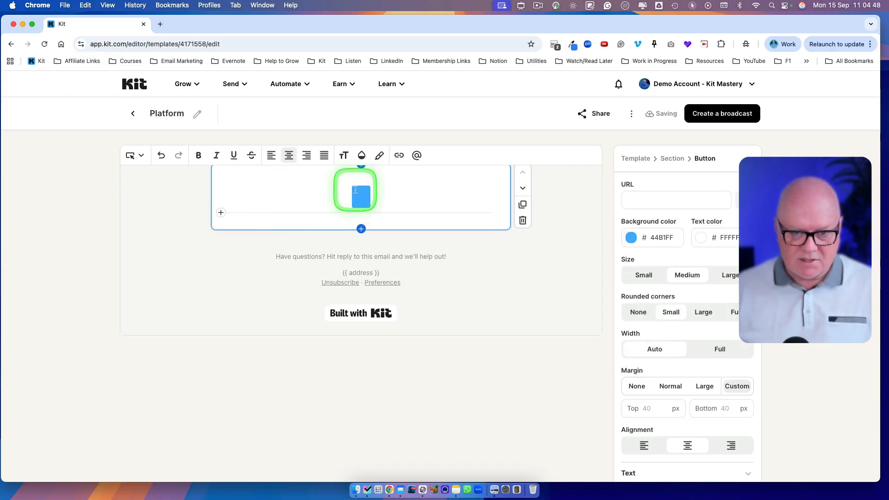
{"action": "key", "text": "BackSpace"}
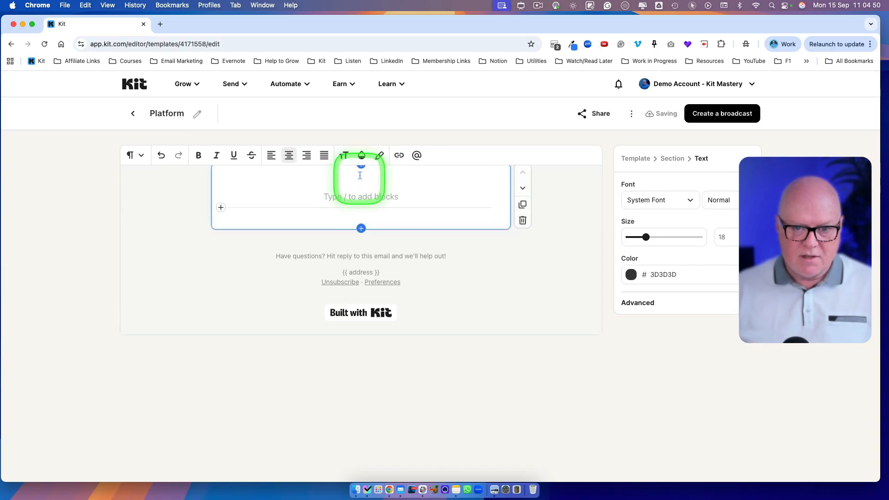
Left-align the empty text block and set its section's margin to Normal.
{"action": "left_click", "coordinate": [271, 155]}
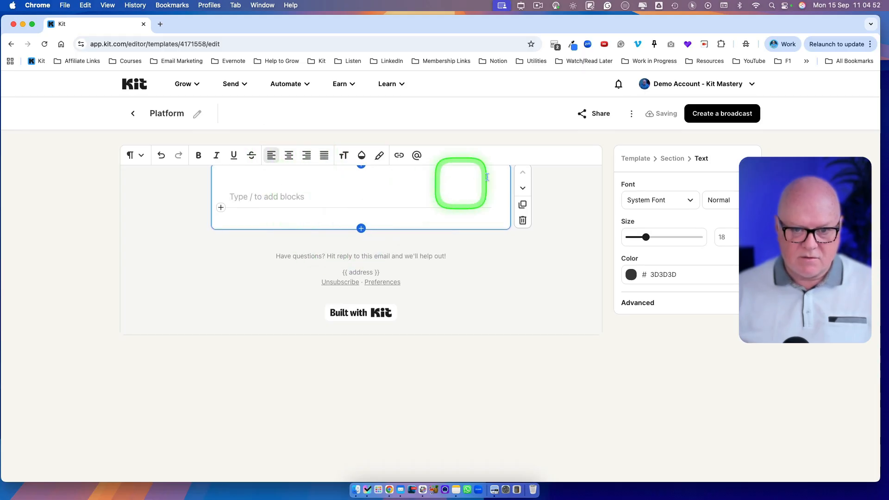
{"action": "left_click", "coordinate": [672, 158]}
{"action": "left_click", "coordinate": [647, 340]}
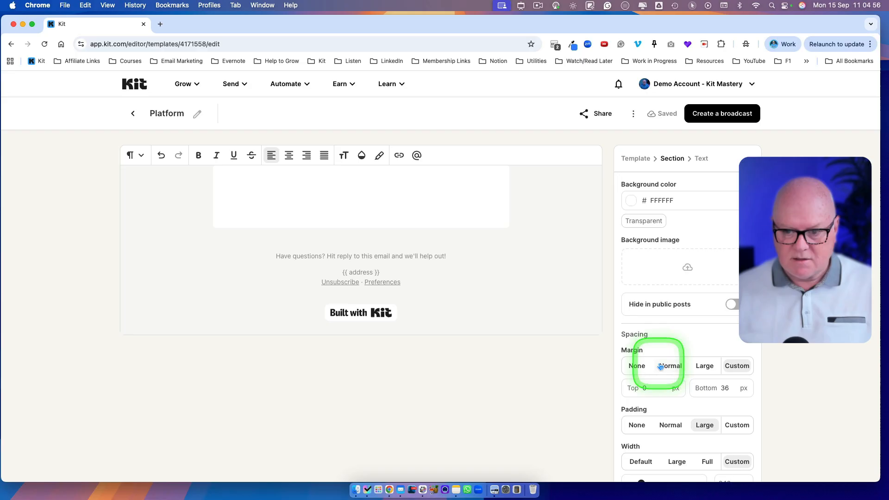
{"action": "left_click", "coordinate": [671, 366]}
{"action": "left_click", "coordinate": [332, 195]}
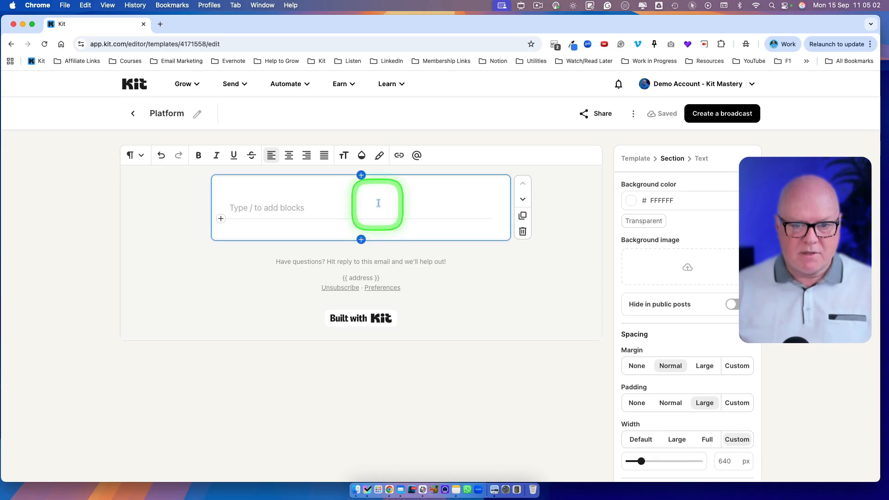
Rename the template as Weekly Newsletter.
{"action": "left_click", "coordinate": [196, 116]}
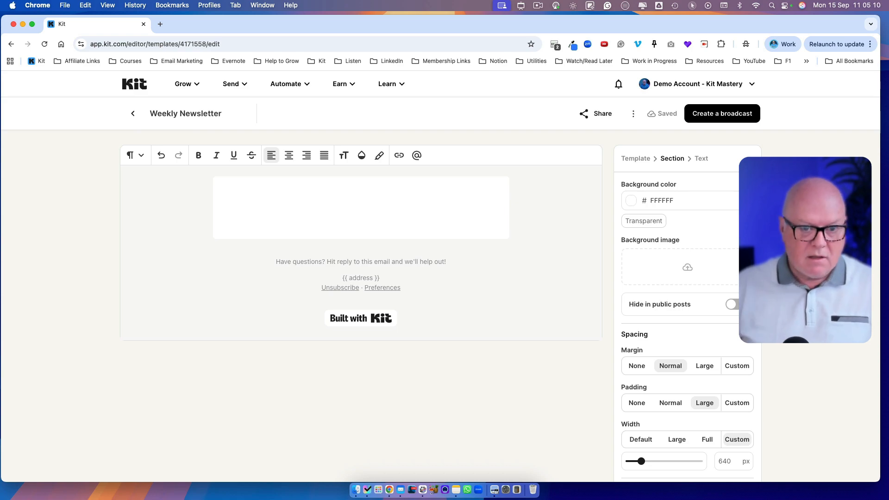
{"action": "left_click", "coordinate": [215, 180]}
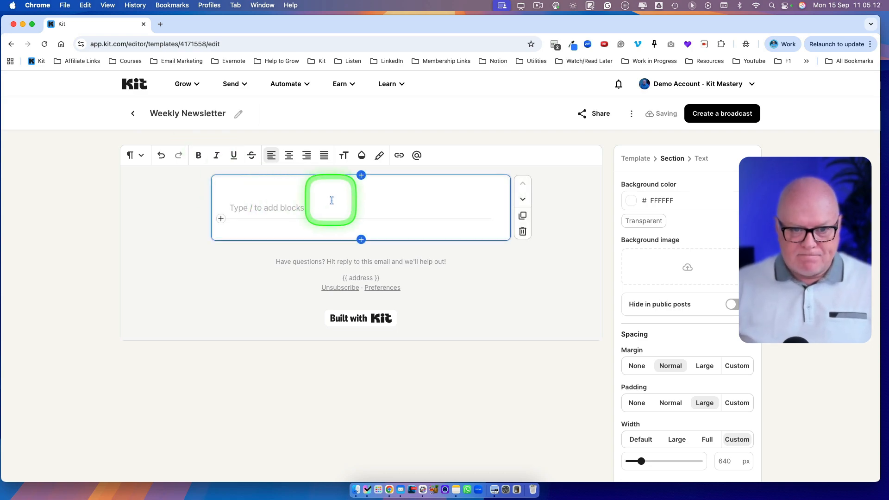
Insert the Personalized greeting property into the empty text block.
{"action": "left_click", "coordinate": [417, 158]}
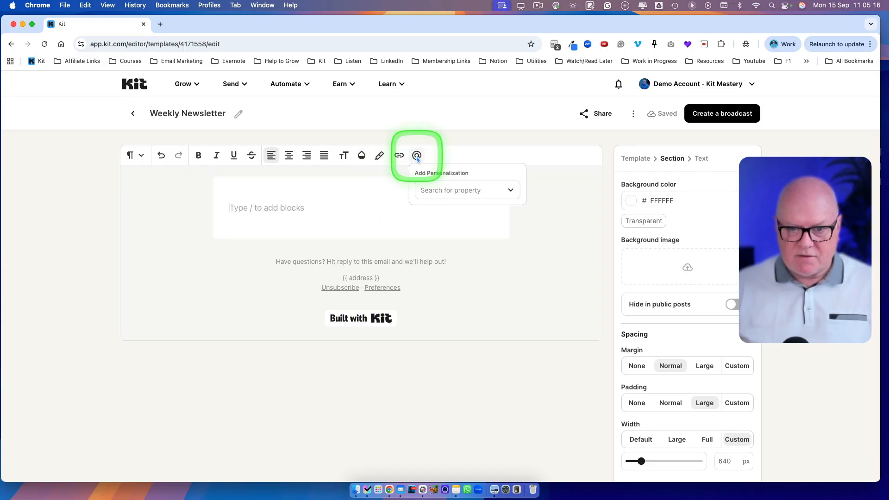
{"action": "left_click", "coordinate": [452, 189]}
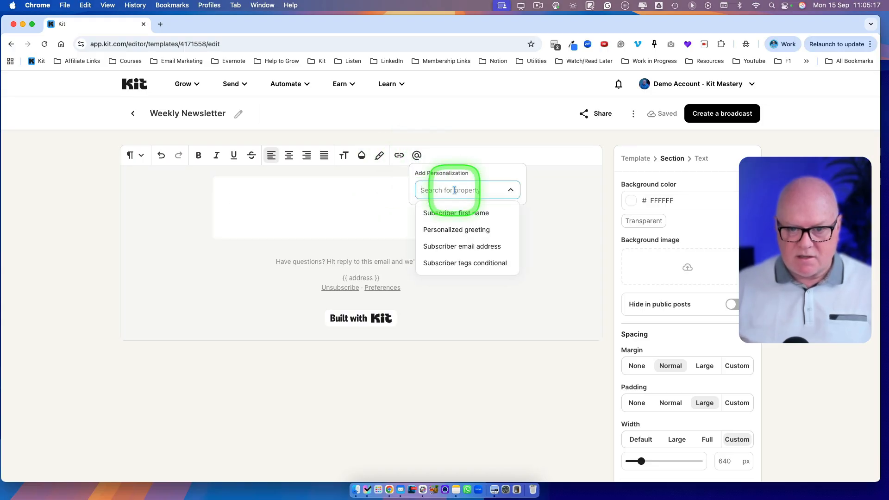
{"action": "left_click", "coordinate": [456, 229]}
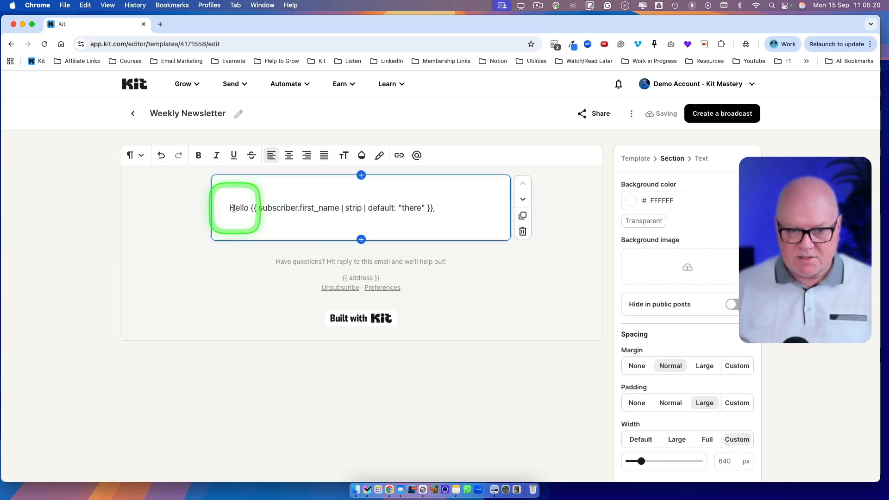
Change "Hello" to "Hi" in the greeting and add an empty text line below it.
{"action": "left_click_drag", "start_coordinate": [253, 208], "coordinate": [438, 206]}
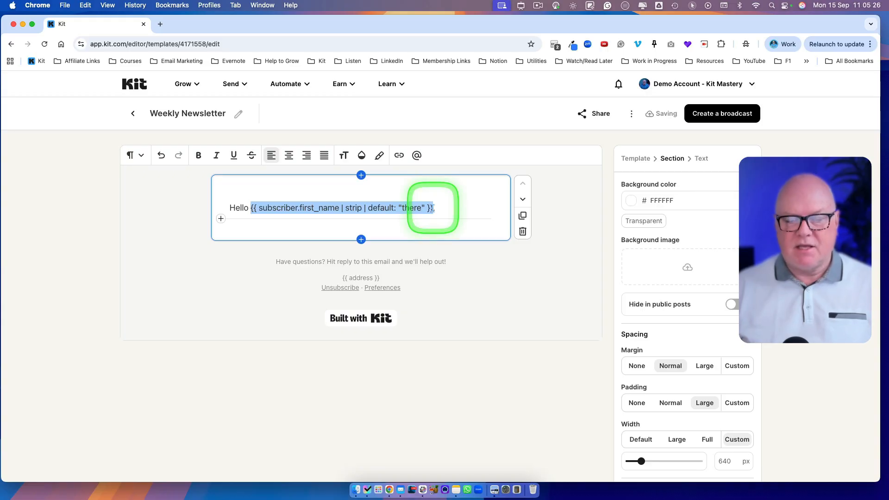
{"action": "left_click", "coordinate": [297, 208]}
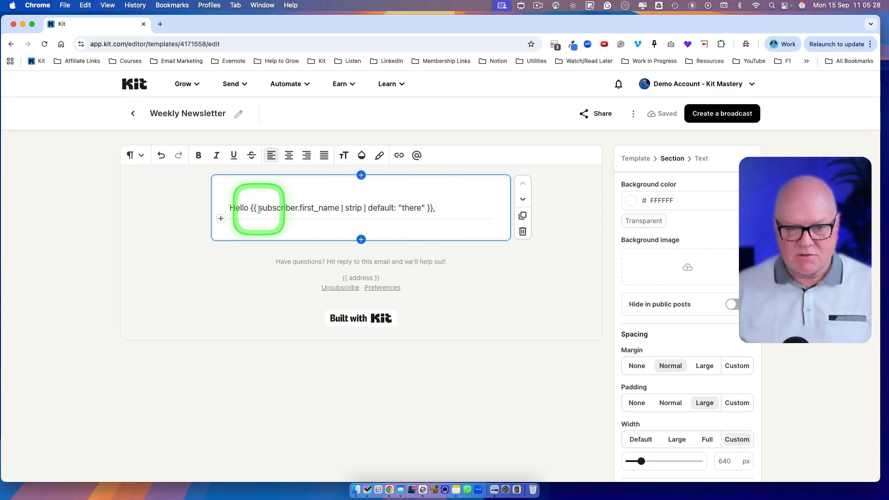
{"action": "left_click_drag", "start_coordinate": [258, 207], "coordinate": [298, 208]}
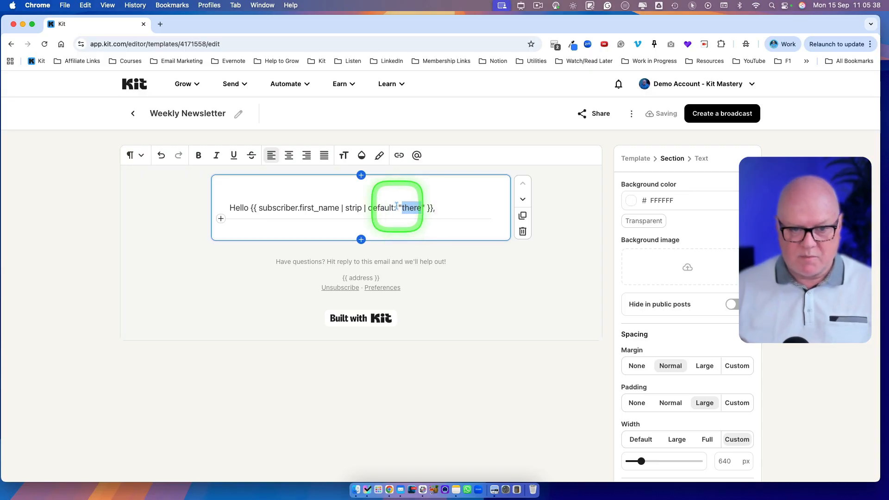
{"action": "double_click", "coordinate": [236, 208]}
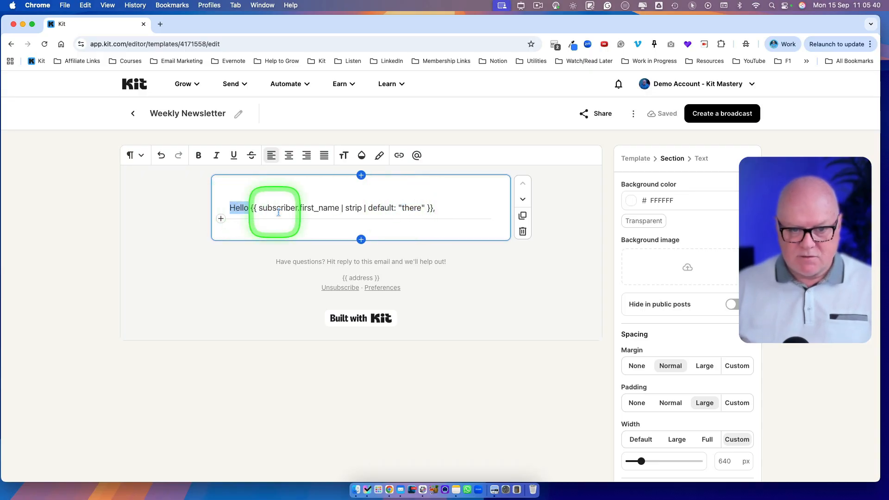
{"action": "type", "text": "Hi"}
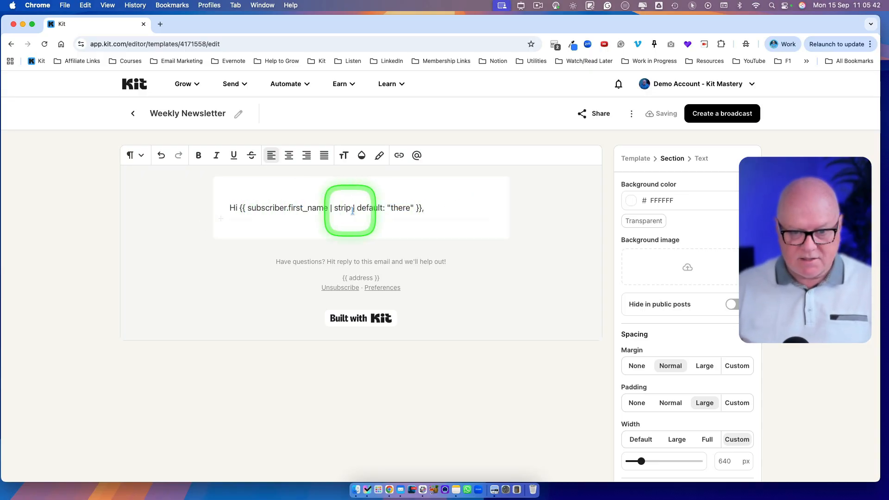
{"action": "left_click", "coordinate": [433, 206]}
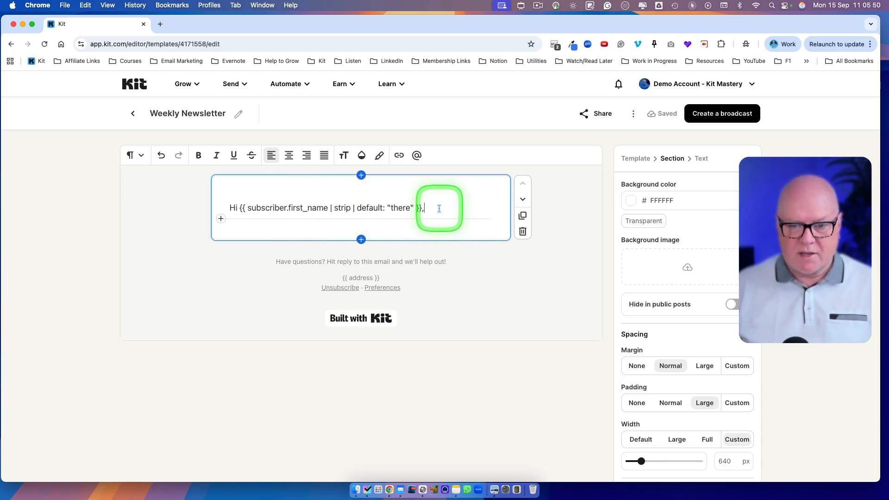
{"action": "key", "text": "Return"}
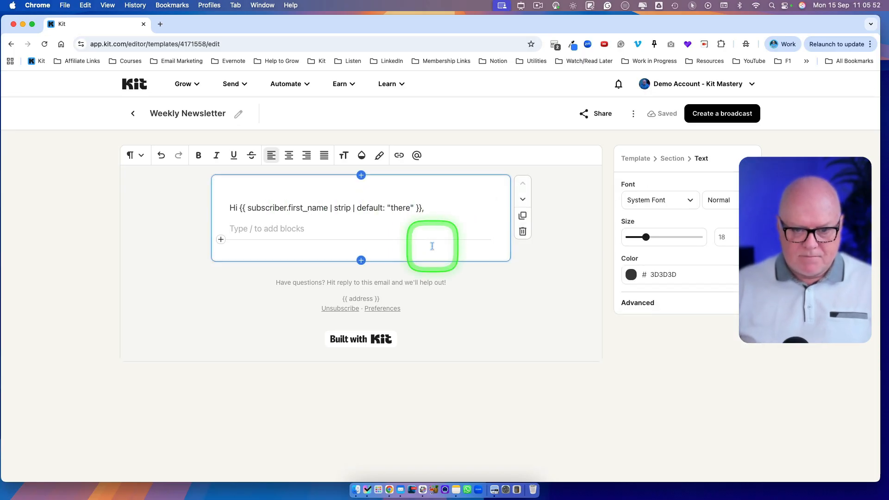
Insert a line break after "Have questions?" in the footer, keeping both lines in one paragraph.
{"action": "left_click", "coordinate": [327, 283]}
{"action": "key", "text": "Return"}
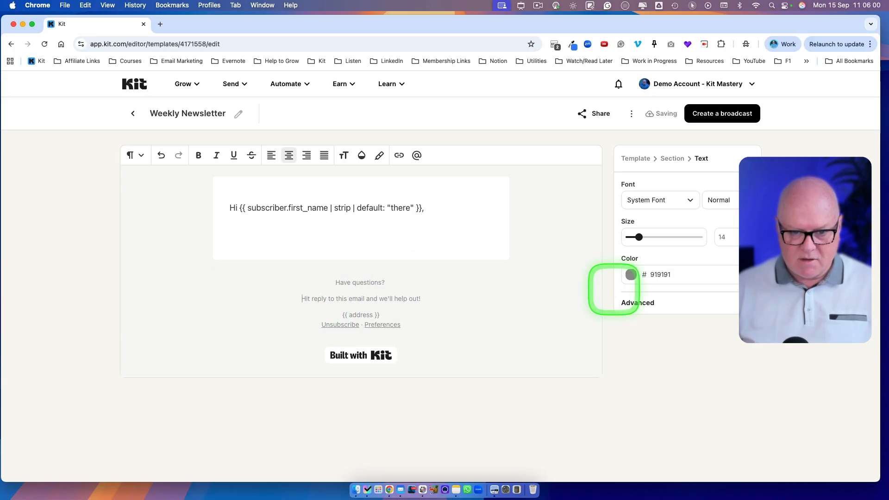
{"action": "key", "text": "BackSpace"}
{"action": "key", "text": "shift+Return"}
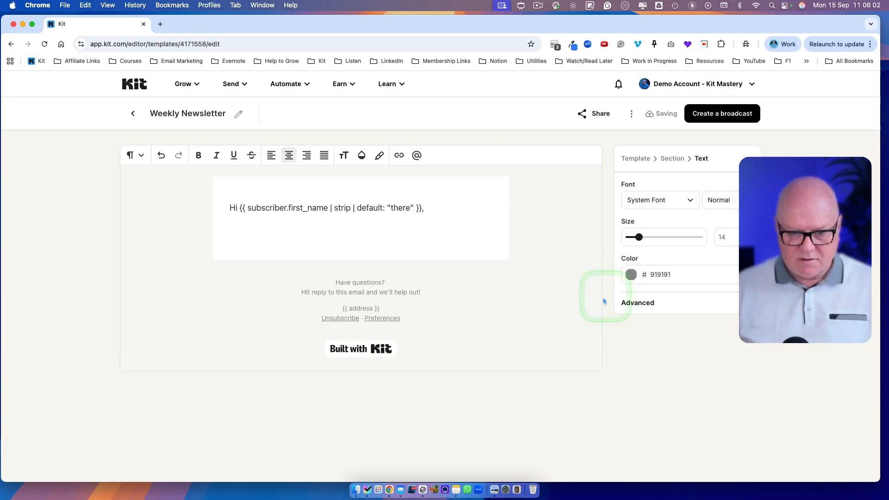
{"action": "left_click", "coordinate": [373, 255]}
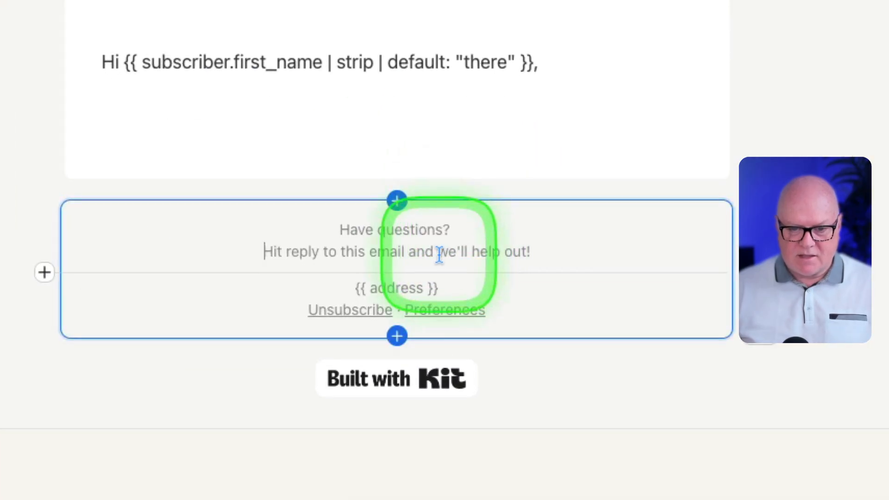
Change "we'll" to "I'll" in the footer's reply sentence.
{"action": "left_click_drag", "start_coordinate": [379, 294], "coordinate": [385, 293]}
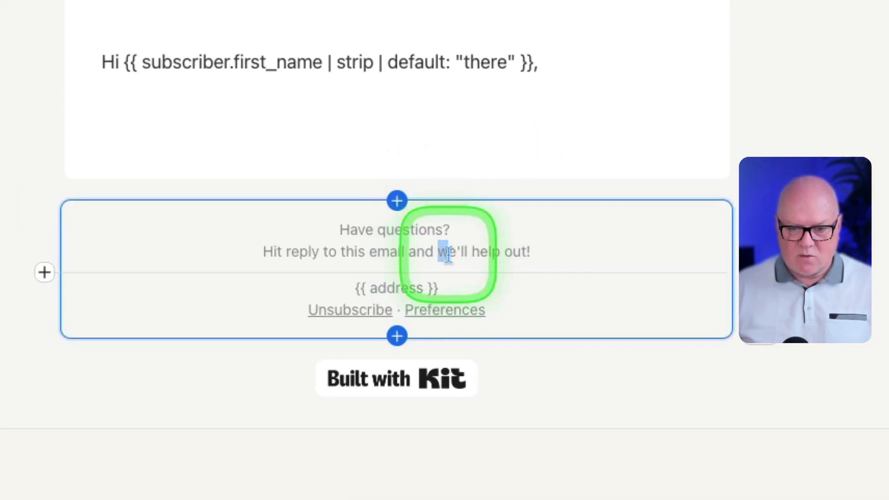
{"action": "left_click_drag", "start_coordinate": [448, 255], "coordinate": [464, 255]}
{"action": "left_click", "coordinate": [460, 254]}
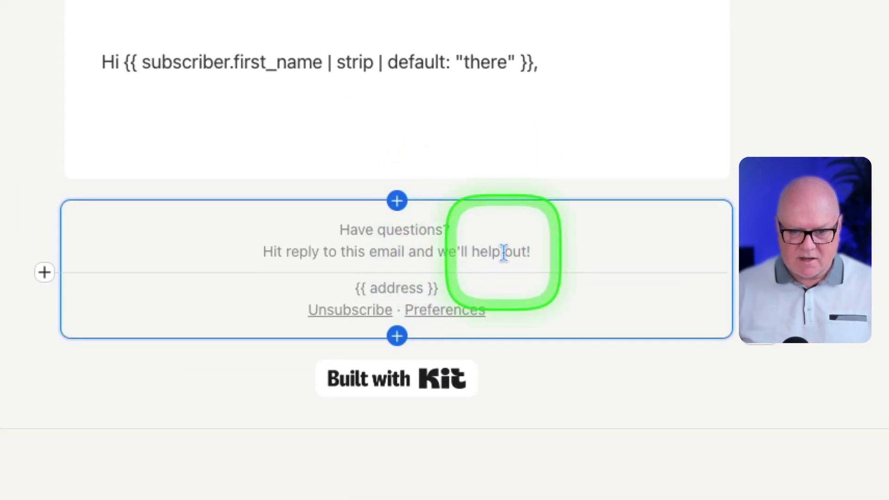
{"action": "key", "text": "BackSpace"}
{"action": "key", "text": "BackSpace"}
{"action": "type", "text": "I"}
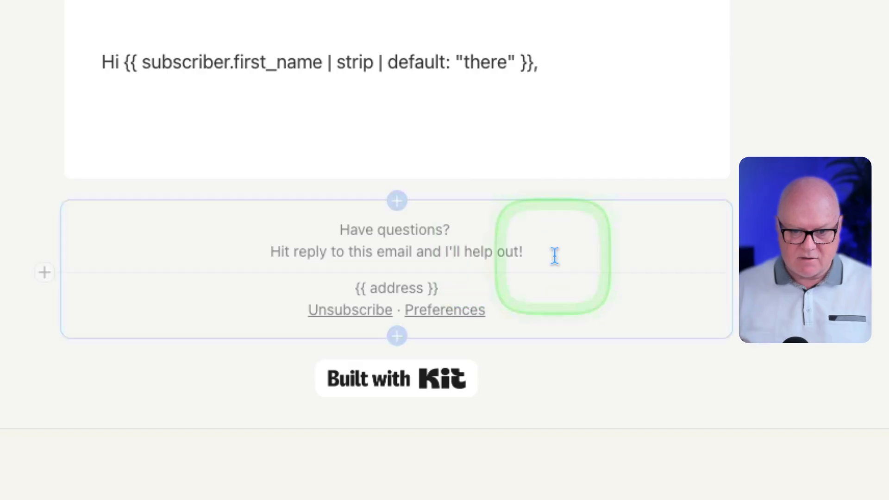
{"action": "left_click", "coordinate": [433, 252]}
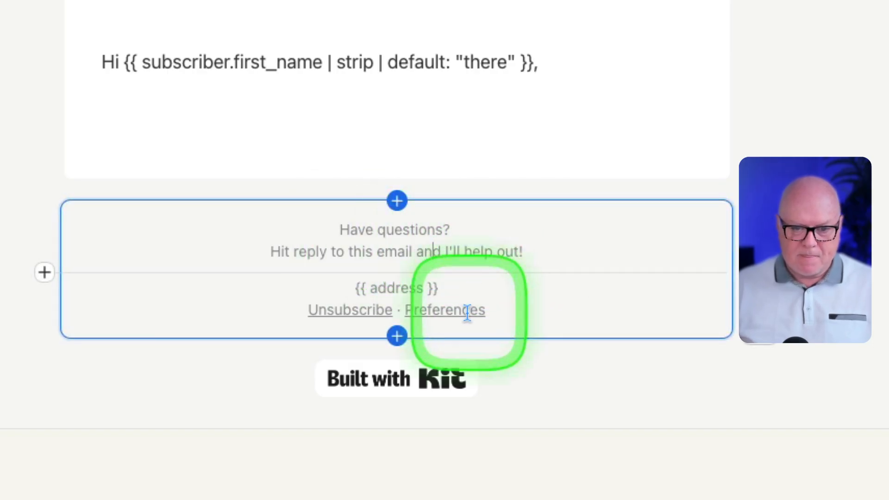
{"action": "left_click_drag", "start_coordinate": [352, 287], "coordinate": [439, 288]}
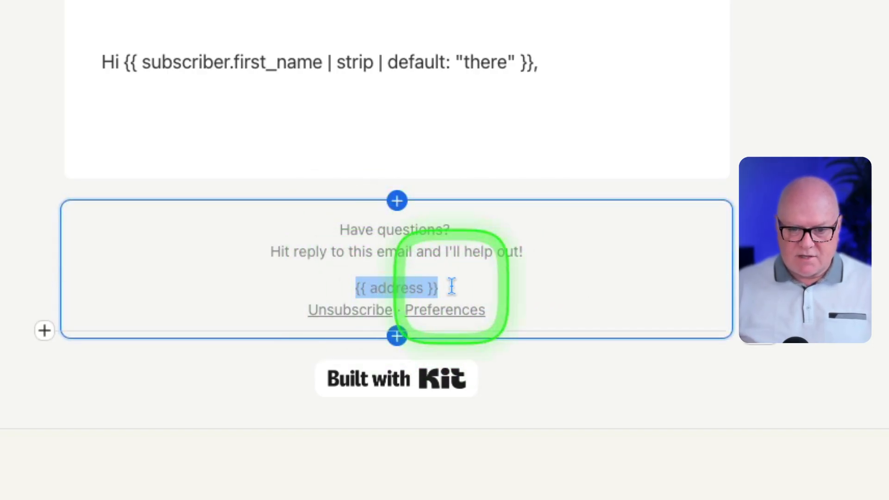
{"action": "left_click", "coordinate": [451, 286]}
{"action": "left_click", "coordinate": [425, 133]}
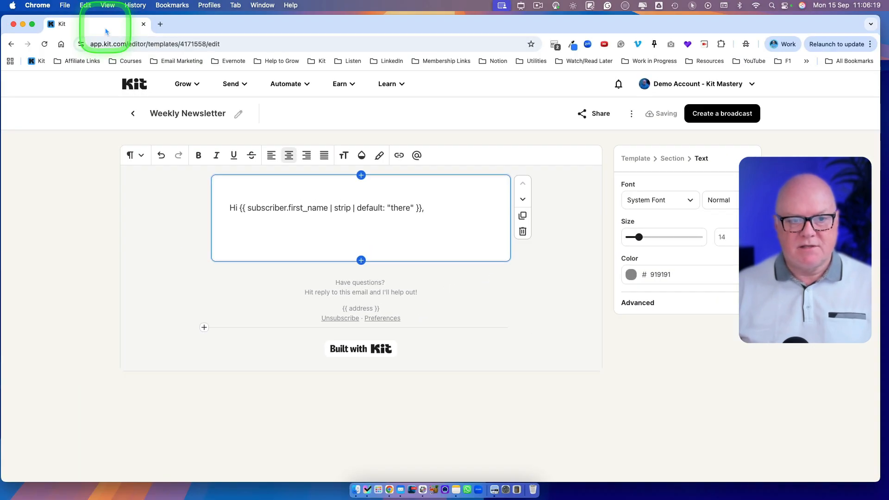
Duplicate the template editor's browser tab and open the account settings in the copy.
{"action": "right_click", "coordinate": [105, 25]}
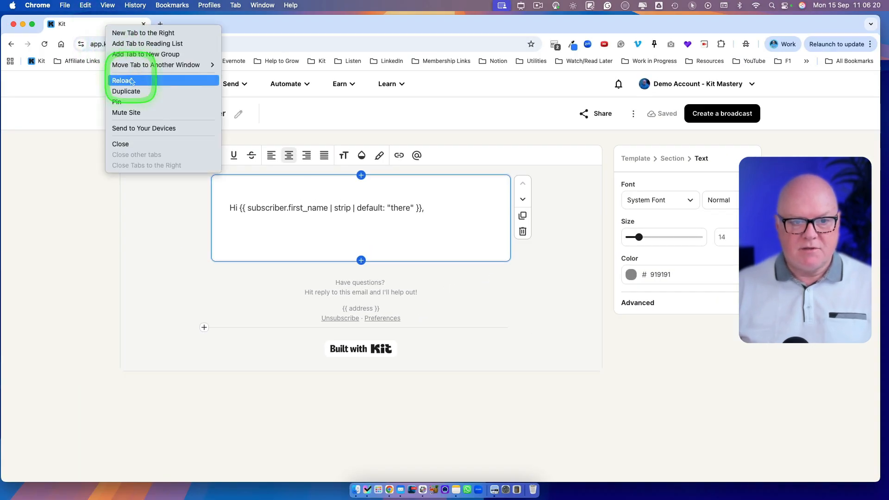
{"action": "left_click", "coordinate": [123, 89]}
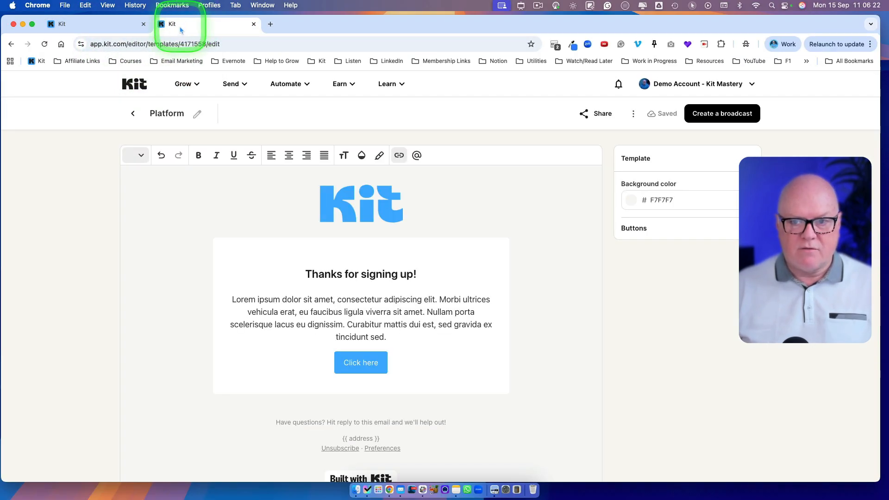
{"action": "left_click", "coordinate": [121, 27]}
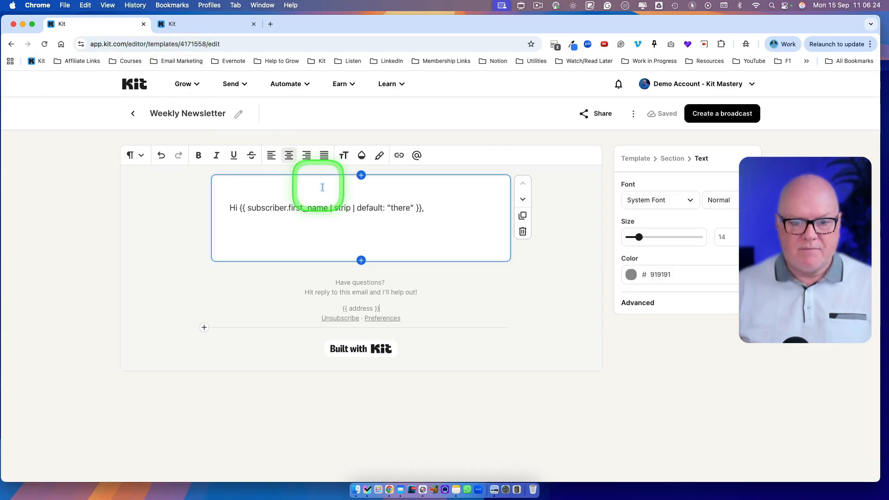
{"action": "left_click", "coordinate": [199, 28]}
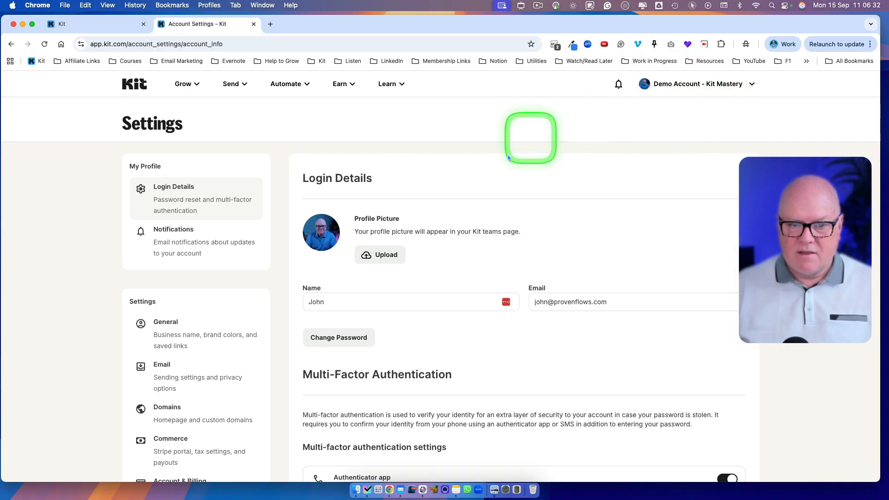
Open the Email section of the account settings and examine the Mailing Address fields.
{"action": "scroll", "coordinate": [236, 331], "scroll_direction": "down", "scroll_amount": 5}
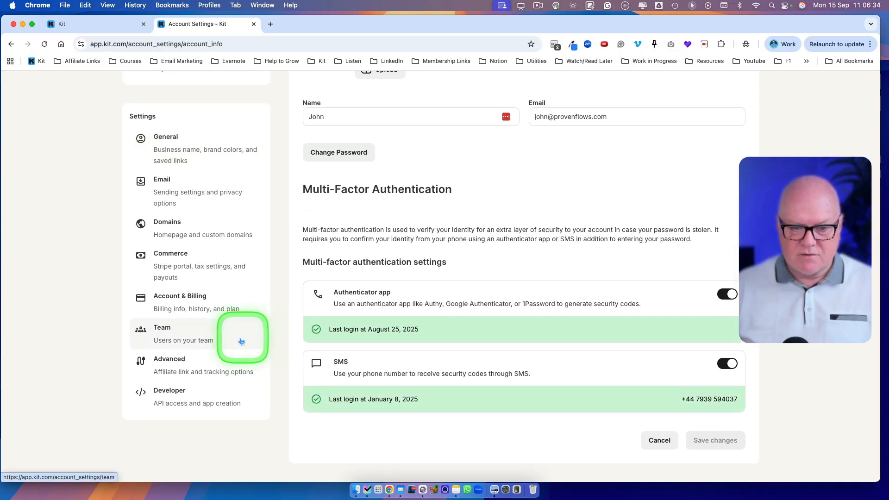
{"action": "left_click", "coordinate": [178, 194]}
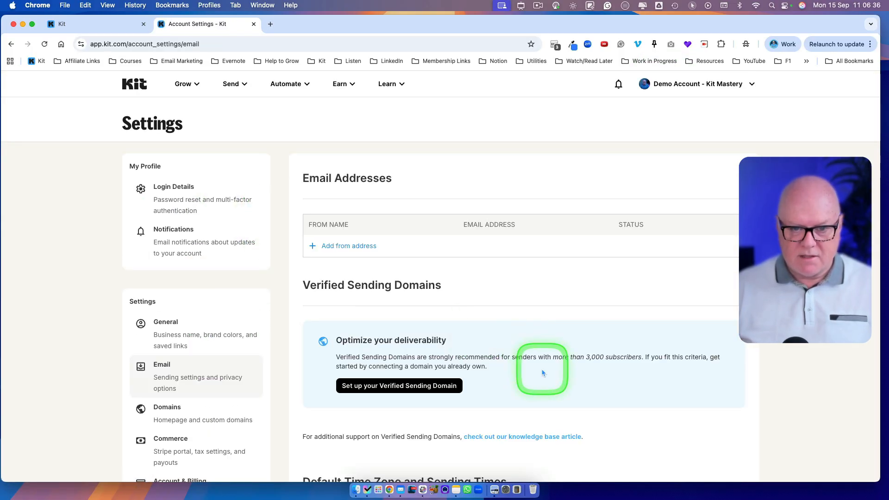
{"action": "scroll", "coordinate": [542, 372], "scroll_direction": "down", "scroll_amount": 10}
{"action": "scroll", "coordinate": [541, 370], "scroll_direction": "up", "scroll_amount": 6}
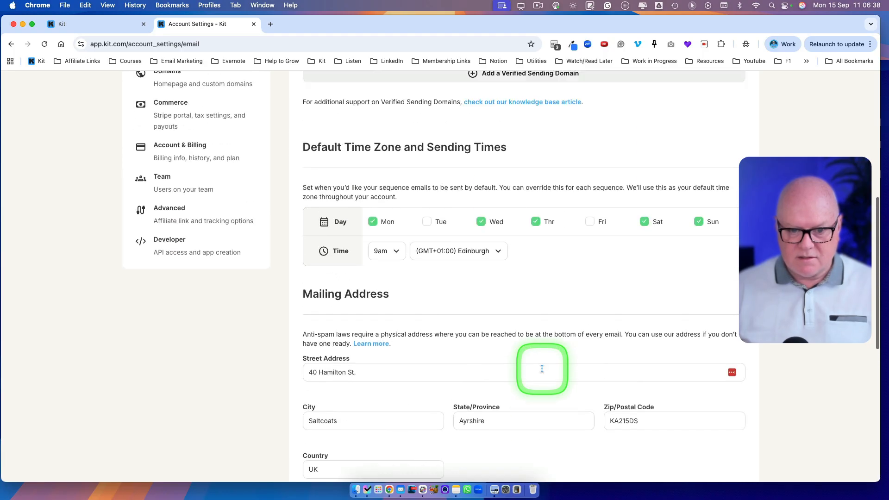
{"action": "scroll", "coordinate": [542, 371], "scroll_direction": "down", "scroll_amount": 2}
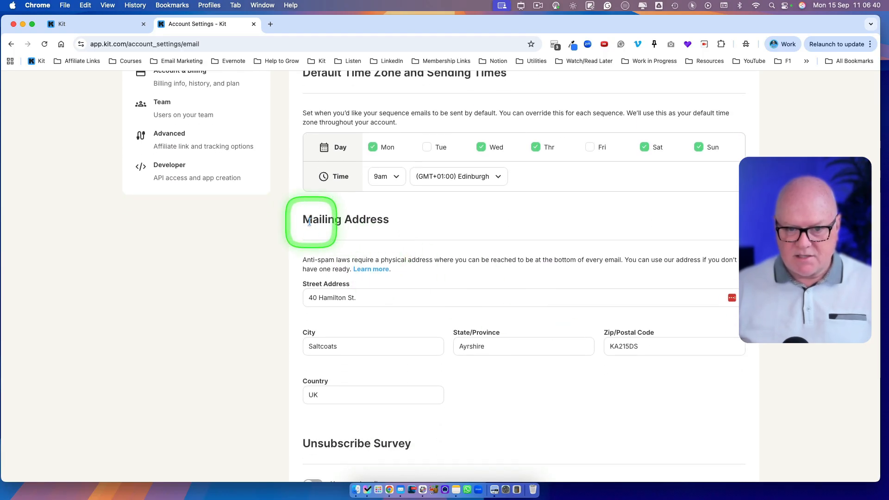
{"action": "left_click_drag", "start_coordinate": [303, 220], "coordinate": [403, 220]}
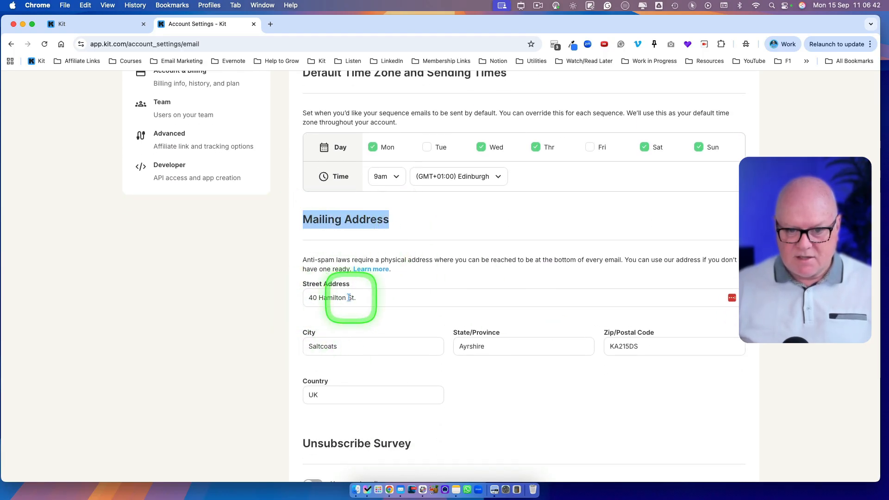
{"action": "left_click", "coordinate": [384, 224]}
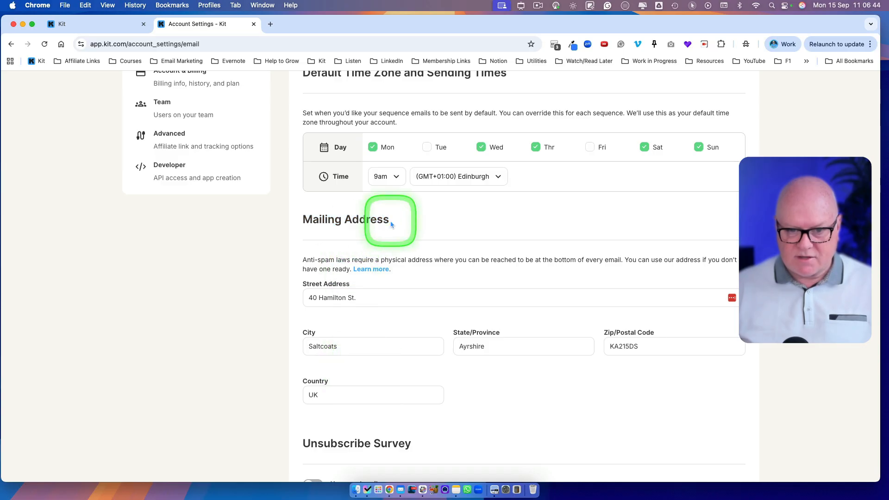
Return to the Weekly Newsletter template and examine the address placeholder and the Unsubscribe and Preferences links in the footer.
{"action": "left_click", "coordinate": [109, 24]}
{"action": "left_click", "coordinate": [337, 308]}
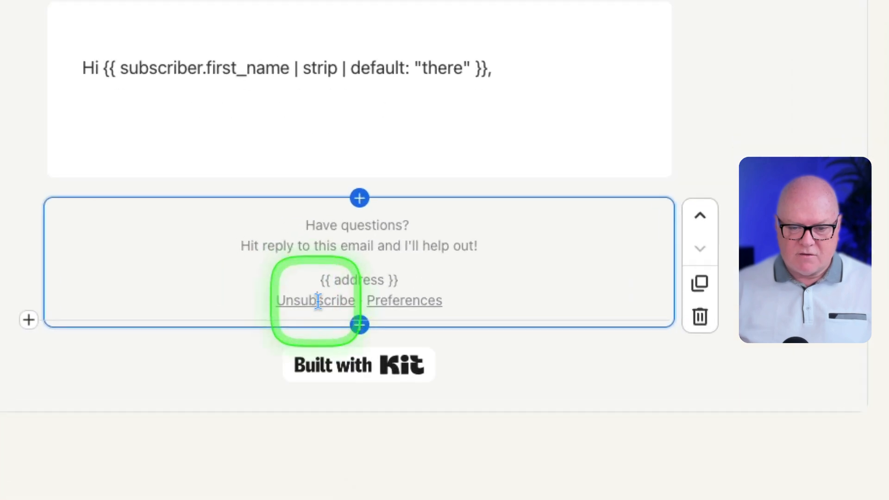
{"action": "double_click", "coordinate": [339, 318]}
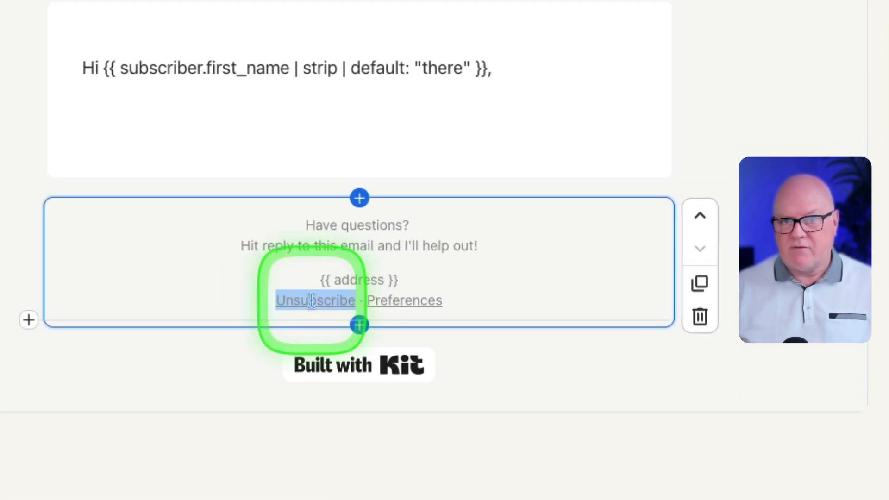
{"action": "double_click", "coordinate": [390, 299]}
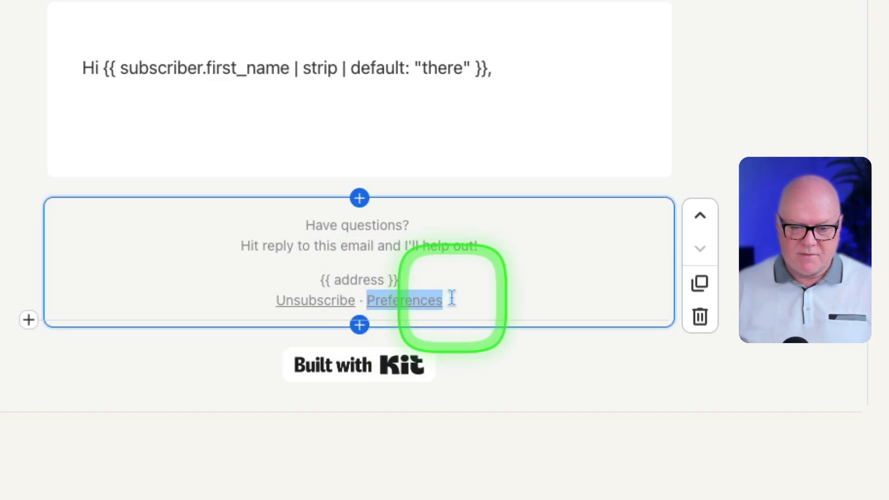
{"action": "left_click", "coordinate": [499, 303]}
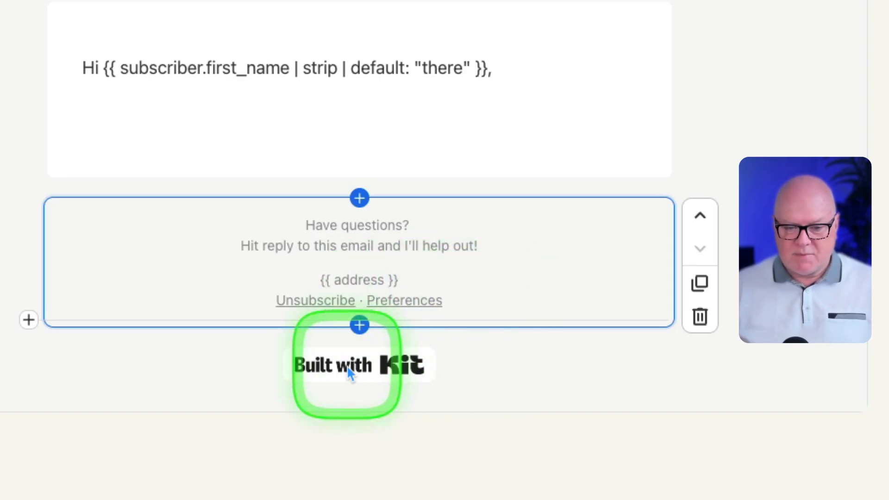
Turn off the "Built with Kit" badge below the footer and turn it back on.
{"action": "left_click", "coordinate": [360, 371]}
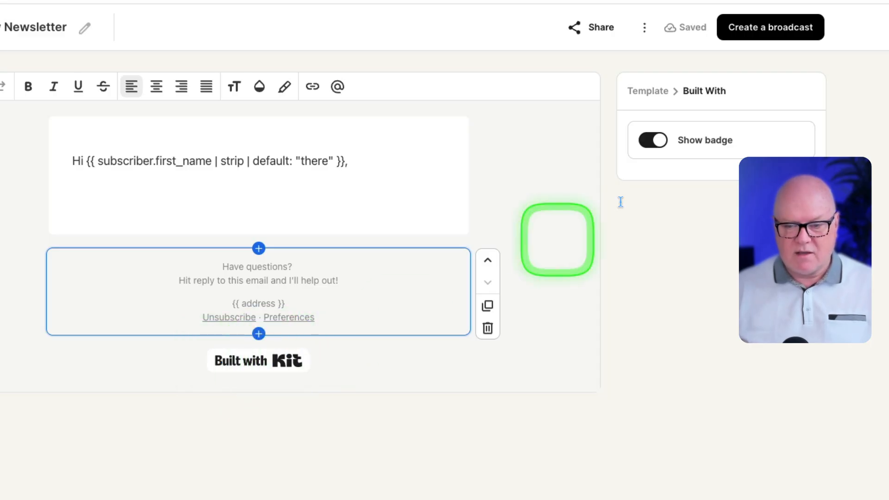
{"action": "left_click", "coordinate": [653, 143]}
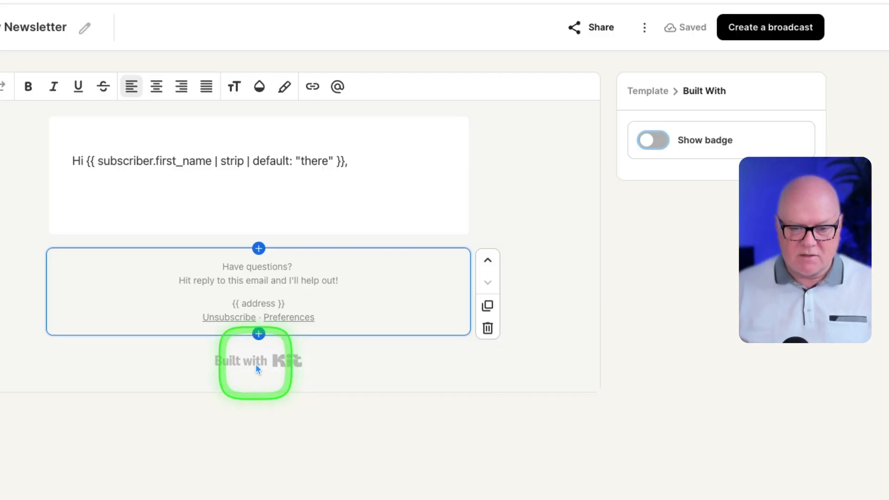
{"action": "left_click", "coordinate": [651, 141]}
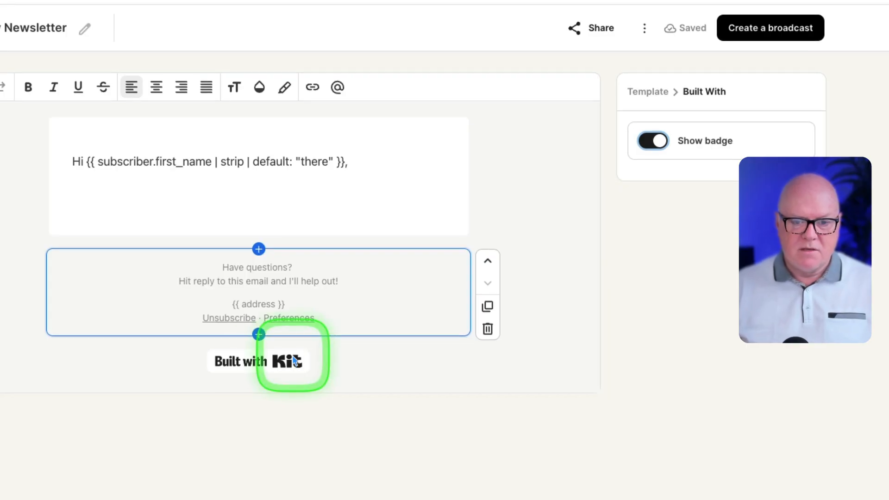
Add another empty line below the greeting and insert the Email Signature block snippet there.
{"action": "left_click", "coordinate": [103, 184]}
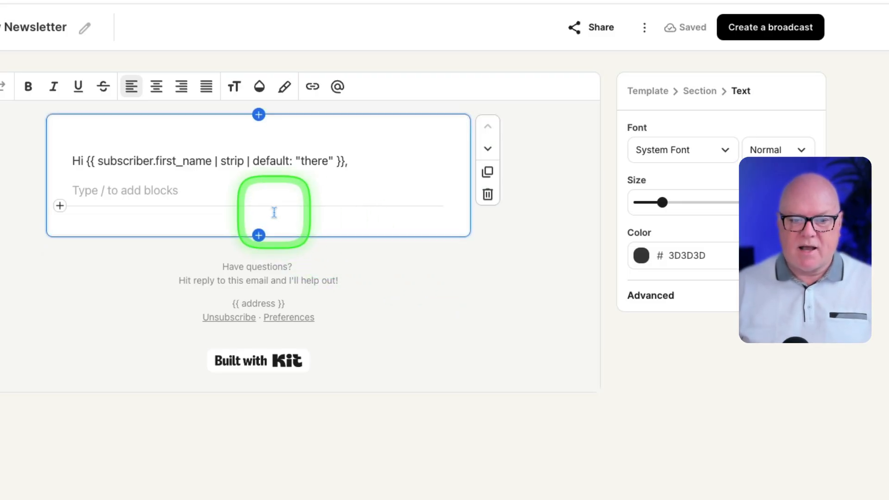
{"action": "key", "text": "Return"}
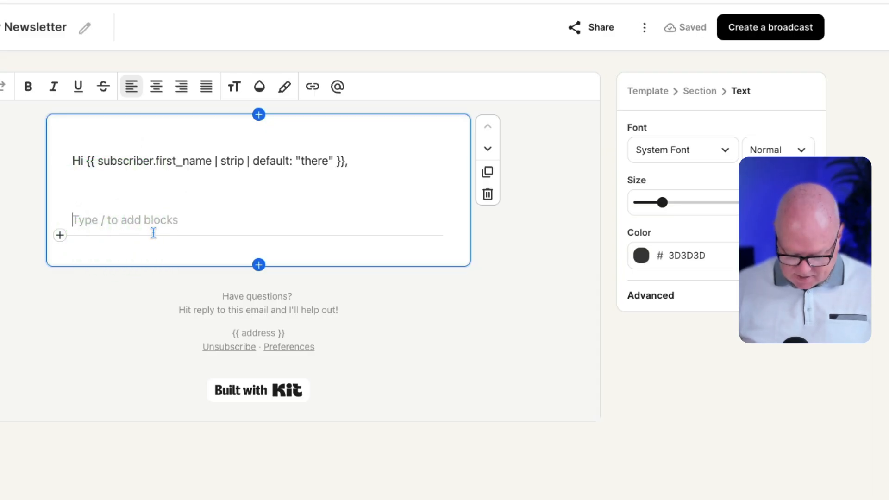
{"action": "type", "text": "/snippet"}
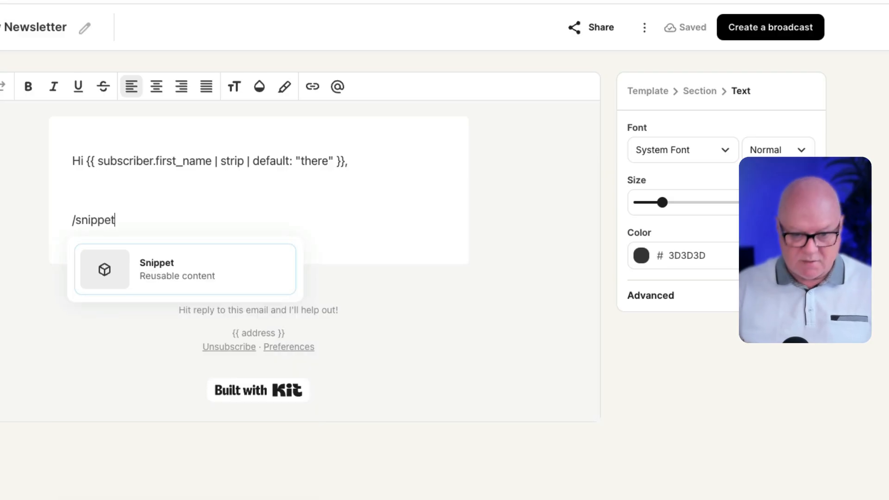
{"action": "left_click", "coordinate": [175, 262]}
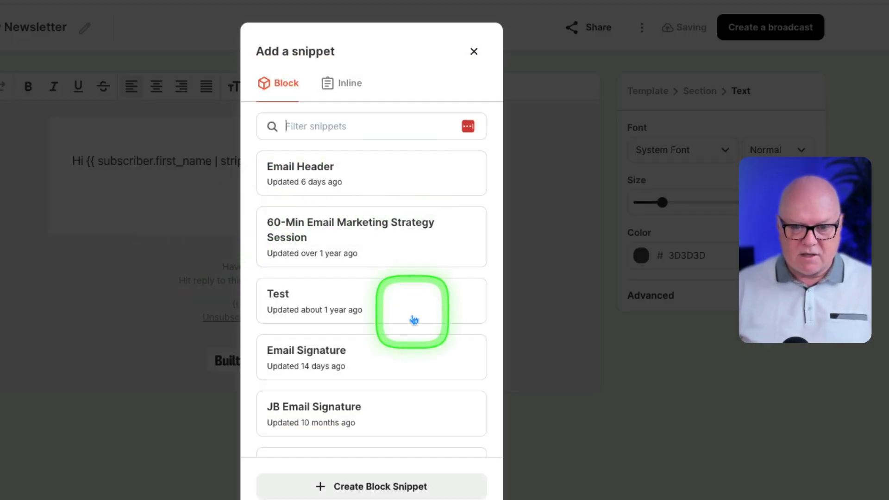
{"action": "left_click", "coordinate": [350, 337]}
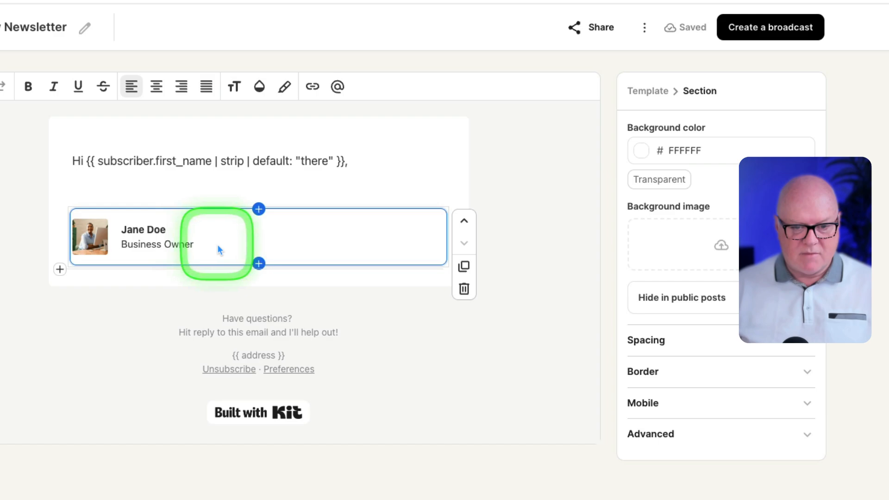
Insert a Layout block on the empty line between the greeting and the signature.
{"action": "left_click", "coordinate": [205, 183]}
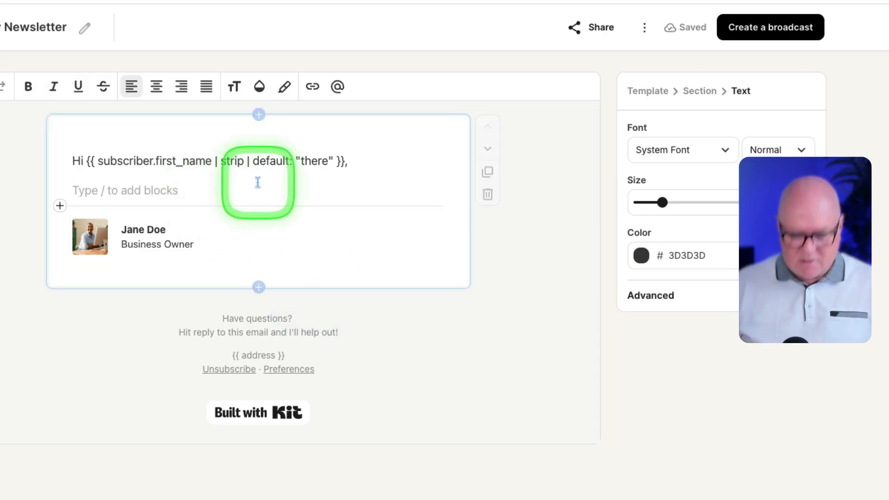
{"action": "type", "text": "/lay"}
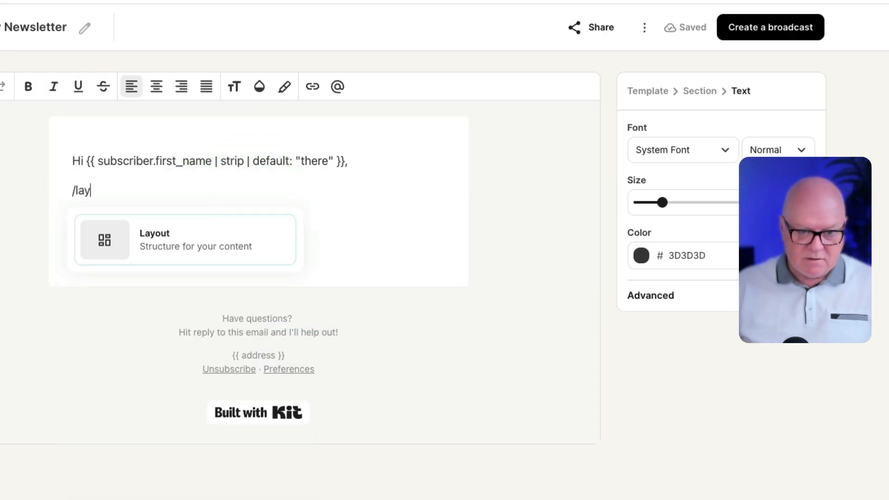
{"action": "left_click", "coordinate": [189, 238]}
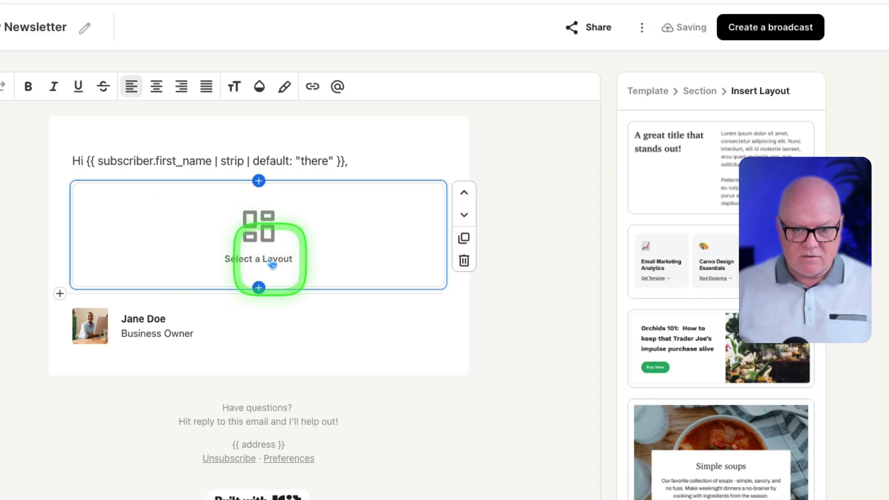
Browse the available layouts and apply the conference-tickets one with a single text line above a "Learn more" button.
{"action": "scroll", "coordinate": [699, 208], "scroll_direction": "down", "scroll_amount": 10}
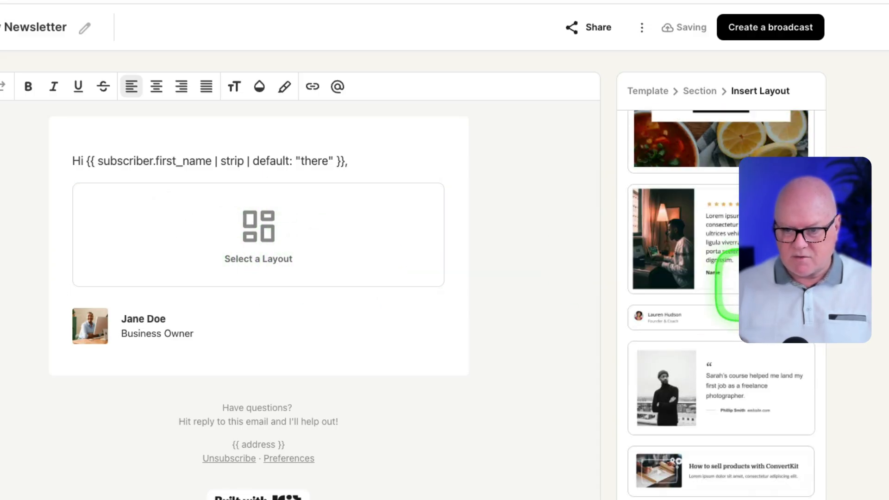
{"action": "scroll", "coordinate": [720, 305], "scroll_direction": "down", "scroll_amount": 5}
{"action": "scroll", "coordinate": [720, 305], "scroll_direction": "up", "scroll_amount": 10}
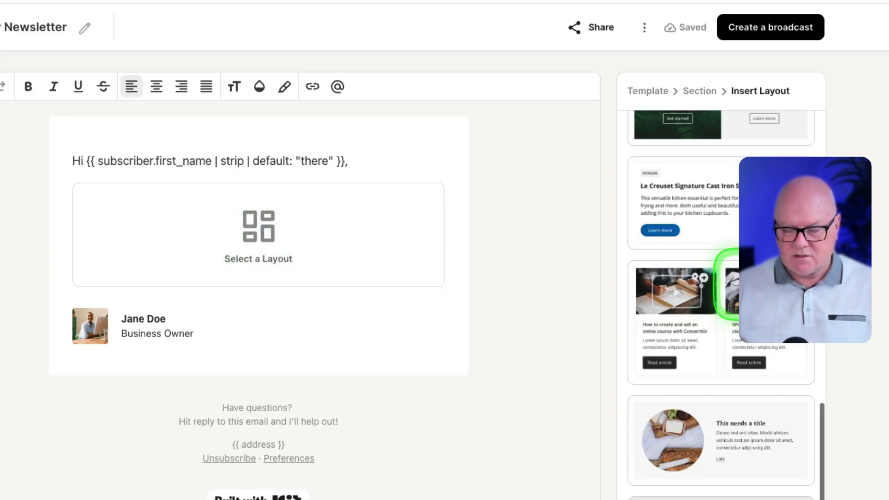
{"action": "scroll", "coordinate": [721, 305], "scroll_direction": "up", "scroll_amount": 3}
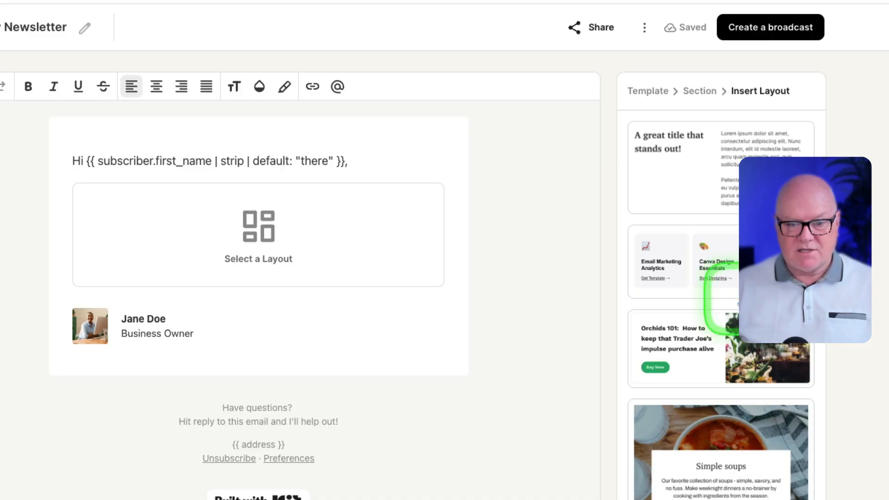
{"action": "scroll", "coordinate": [720, 298], "scroll_direction": "down", "scroll_amount": 12}
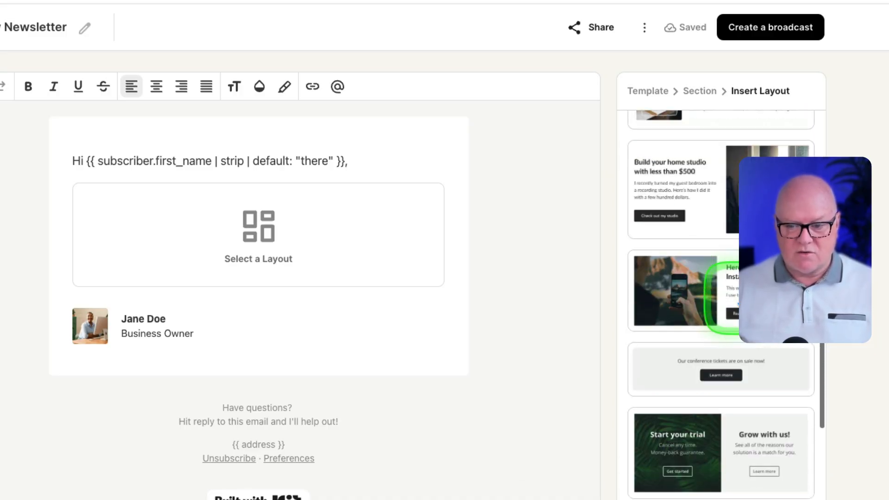
{"action": "scroll", "coordinate": [724, 297], "scroll_direction": "down", "scroll_amount": 4}
{"action": "scroll", "coordinate": [759, 343], "scroll_direction": "up", "scroll_amount": 3}
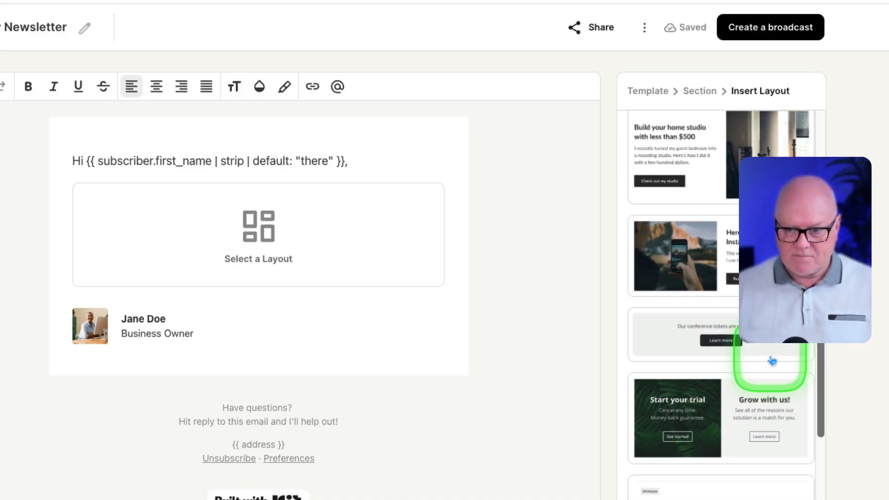
{"action": "scroll", "coordinate": [761, 349], "scroll_direction": "down", "scroll_amount": 1}
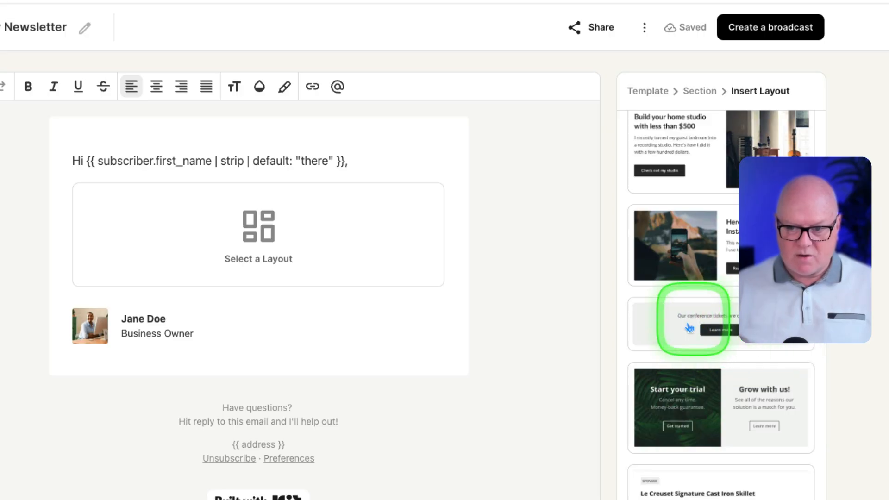
{"action": "left_click", "coordinate": [721, 334]}
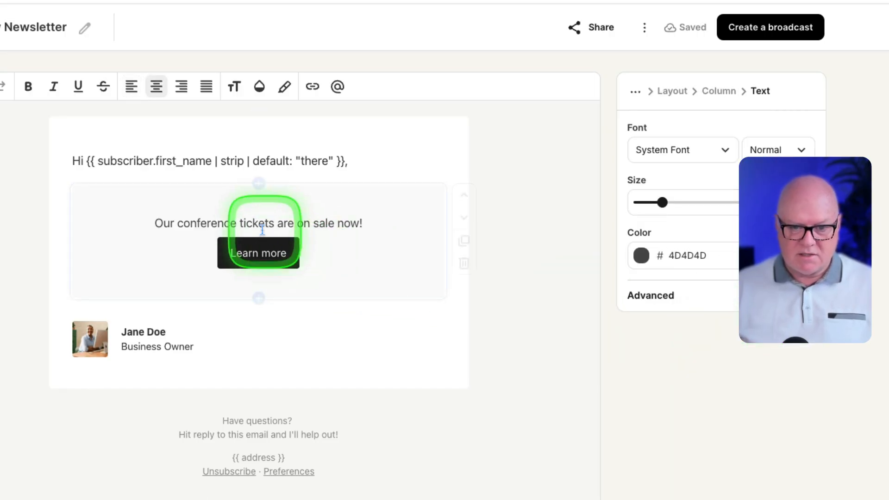
Replace the text above the "Learn more" button with "If you'd like to join, click here".
{"action": "triple_click", "coordinate": [349, 236]}
{"action": "type", "text": "I"}
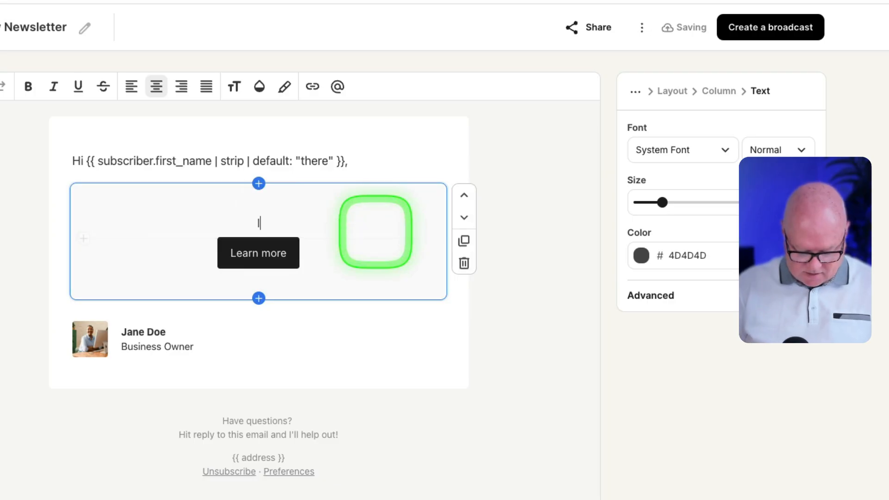
{"action": "type", "text": "f you'd like to join, cl"}
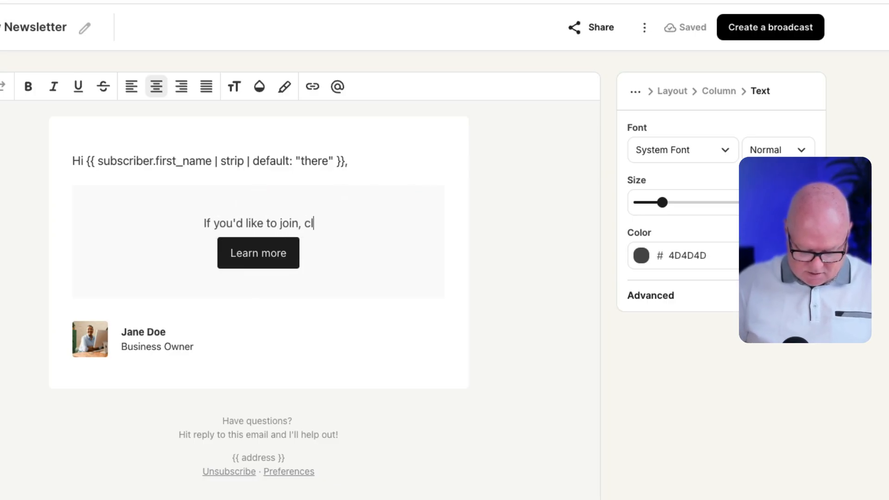
{"action": "type", "text": "ick here"}
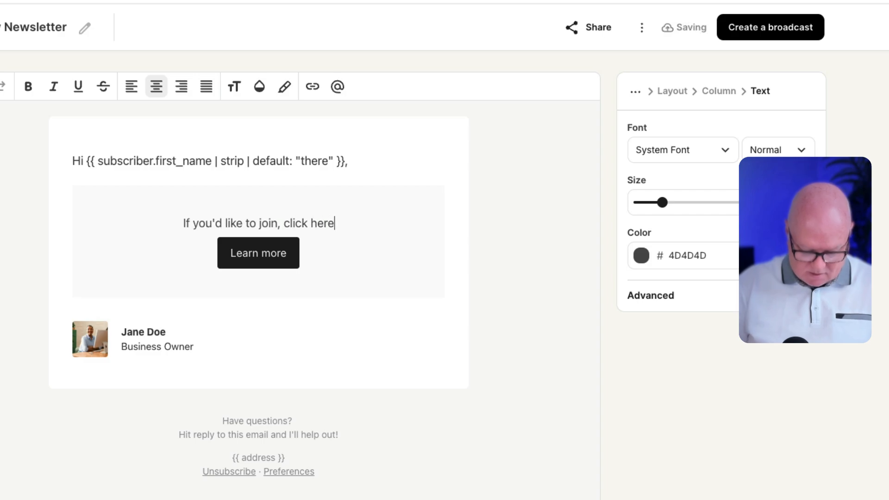
Replace the "Learn more" button label in the layout with "Click to join".
{"action": "left_click", "coordinate": [258, 252]}
{"action": "triple_click", "coordinate": [258, 253]}
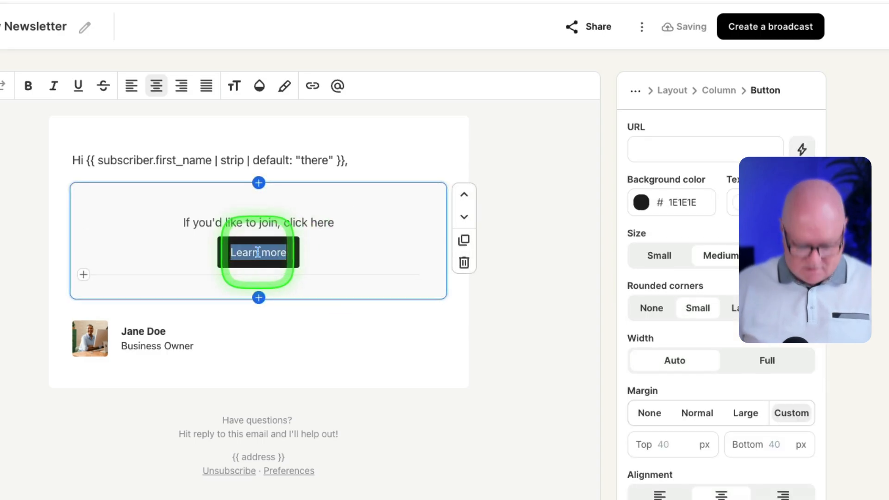
{"action": "type", "text": "Click to join"}
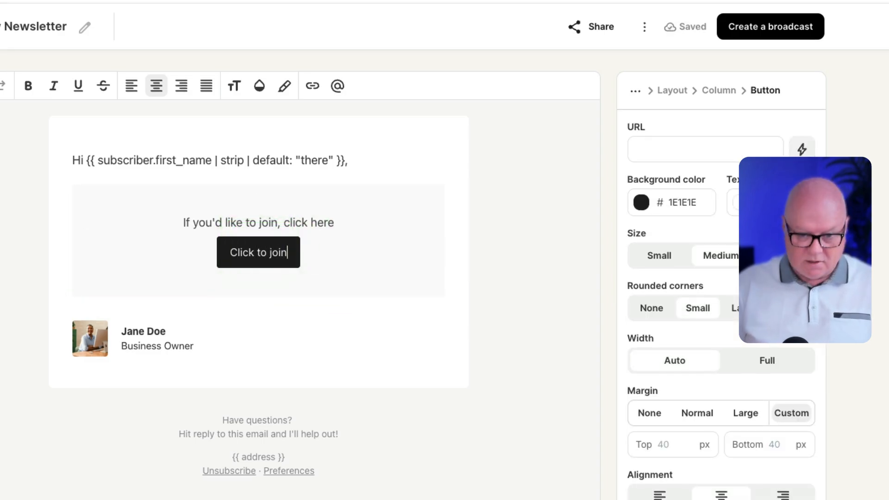
Add an empty line below "If you'd like to join, click here" and insert the "KIT in just 30 days!" image from the image library there.
{"action": "left_click", "coordinate": [340, 222]}
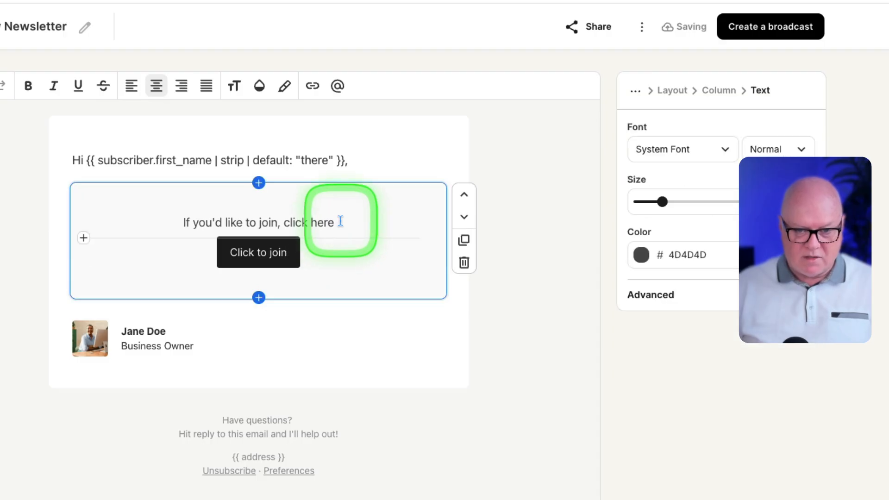
{"action": "key", "text": "Return"}
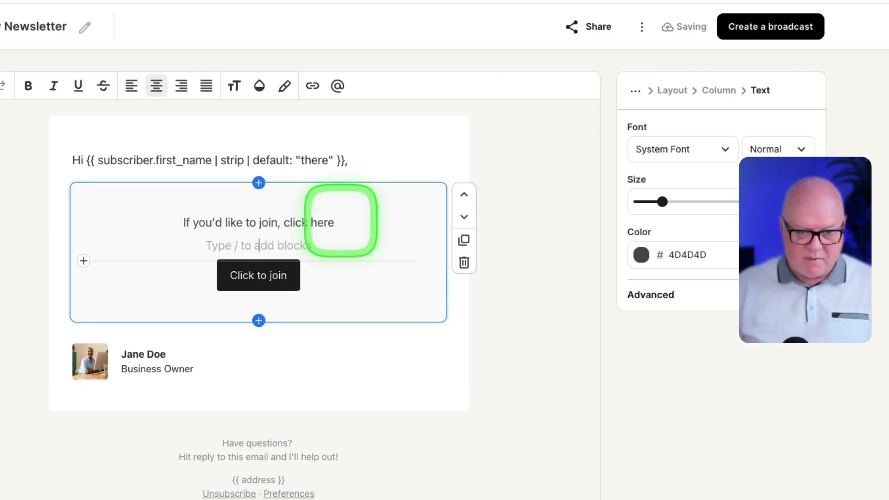
{"action": "left_click", "coordinate": [84, 262]}
{"action": "scroll", "coordinate": [181, 416], "scroll_direction": "down", "scroll_amount": 6}
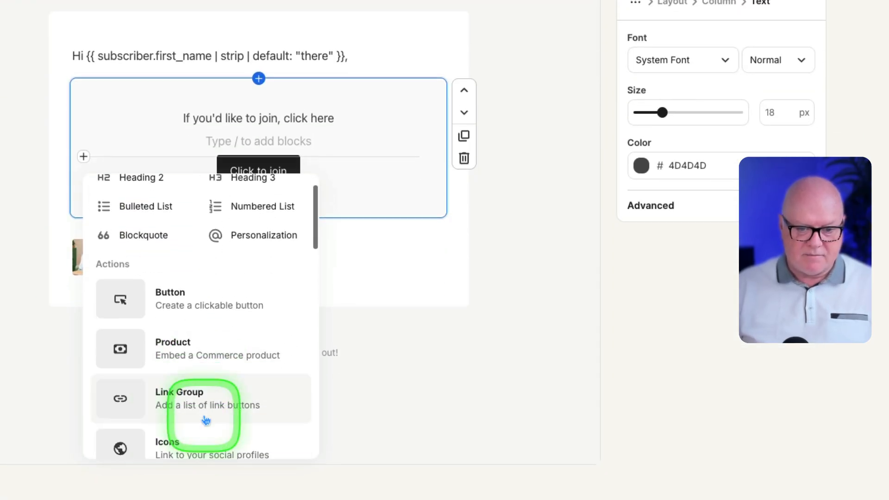
{"action": "scroll", "coordinate": [206, 412], "scroll_direction": "down", "scroll_amount": 2}
{"action": "left_click", "coordinate": [173, 358]}
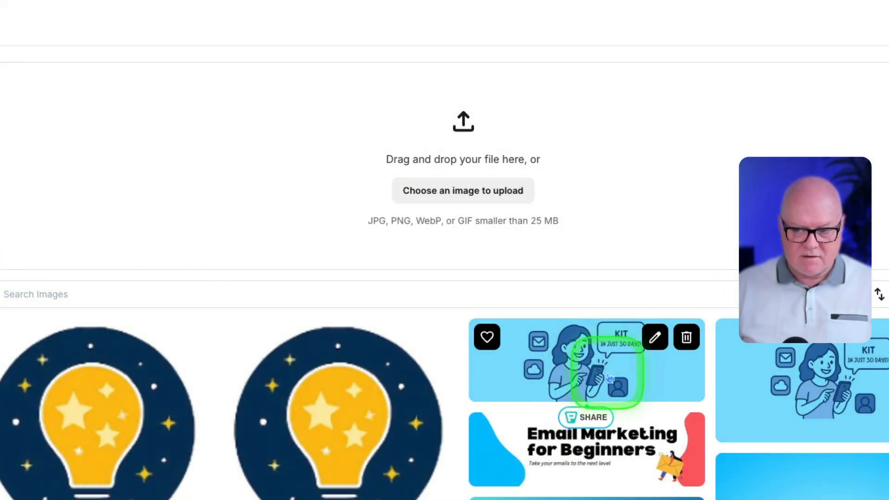
{"action": "scroll", "coordinate": [604, 373], "scroll_direction": "down", "scroll_amount": 1}
{"action": "left_click", "coordinate": [818, 348]}
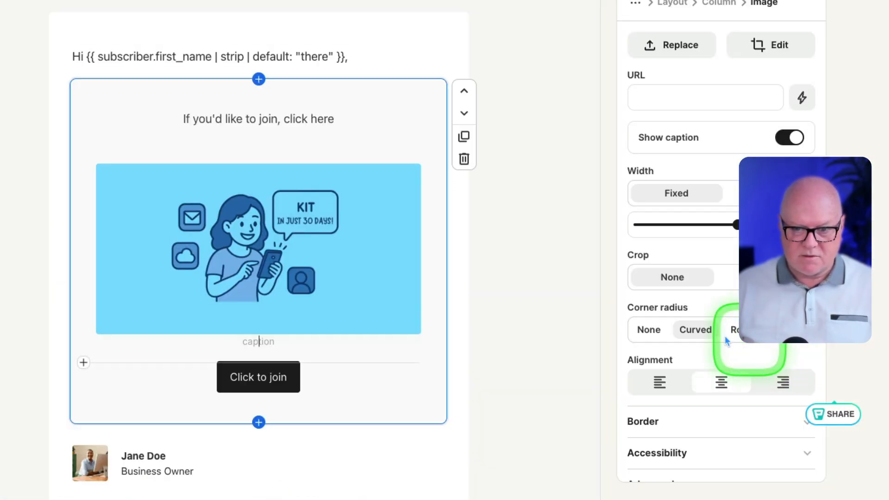
Turn off the image's caption and remove the empty line between the text and the image.
{"action": "left_click", "coordinate": [787, 137]}
{"action": "left_click", "coordinate": [272, 153]}
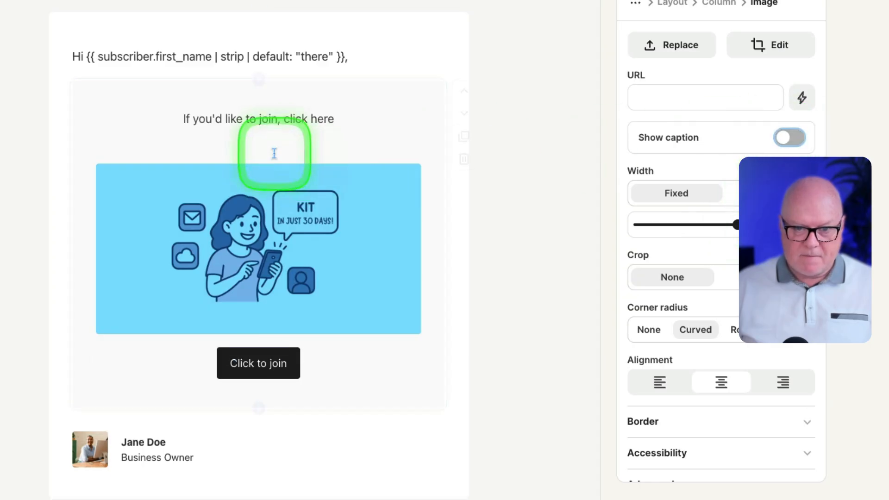
{"action": "left_click", "coordinate": [489, 167]}
{"action": "scroll", "coordinate": [368, 299], "scroll_direction": "down", "scroll_amount": 1}
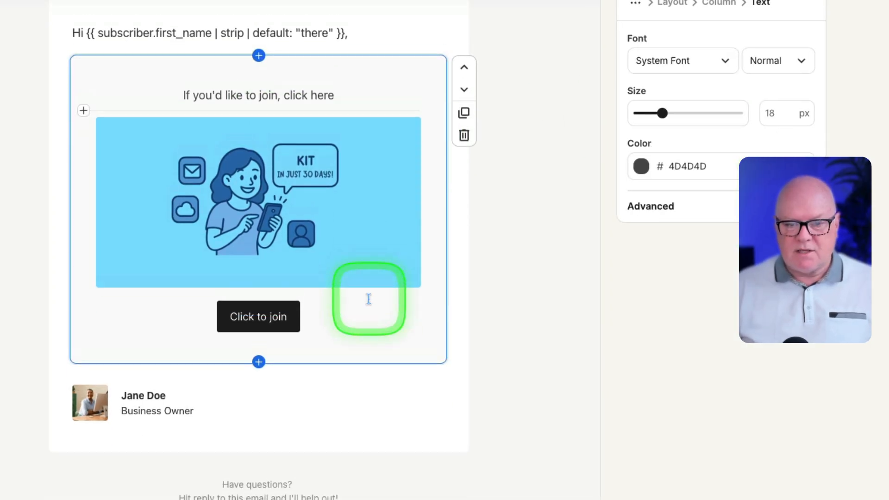
{"action": "scroll", "coordinate": [368, 299], "scroll_direction": "up", "scroll_amount": 3}
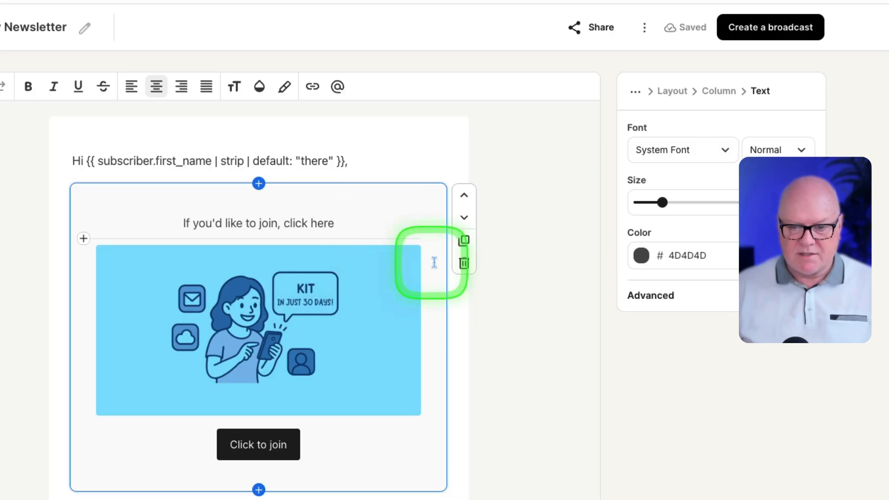
Delete the whole call-to-action layout and leave a few empty lines between the greeting and the signature.
{"action": "left_click", "coordinate": [464, 263]}
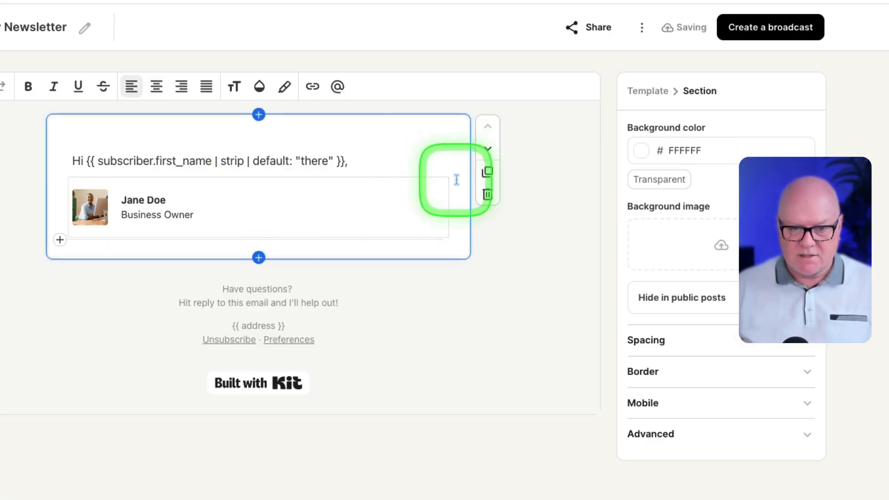
{"action": "left_click", "coordinate": [456, 180]}
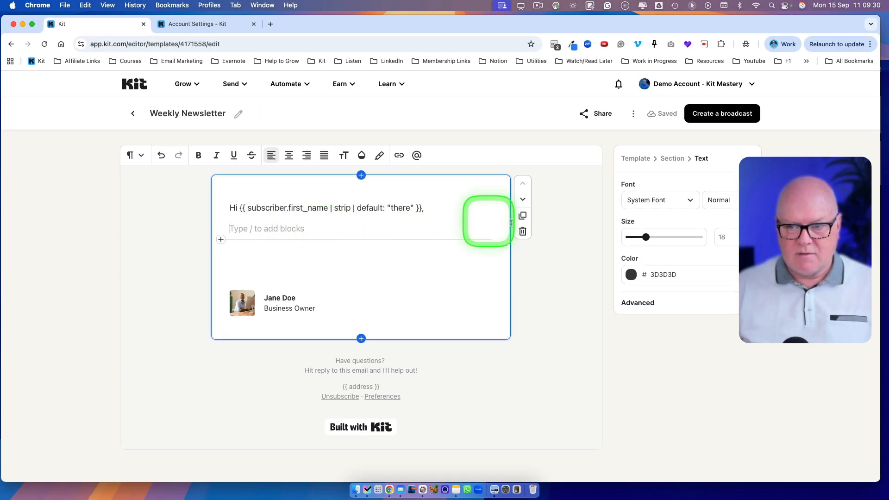
Expand the template-wide button color settings and set the template's background color to light cyan 93FBFF.
{"action": "left_click", "coordinate": [634, 160]}
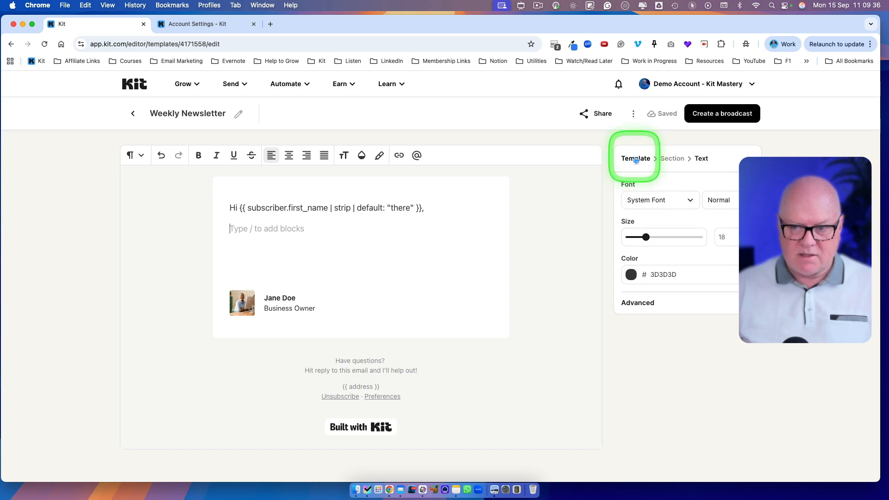
{"action": "left_click", "coordinate": [635, 159]}
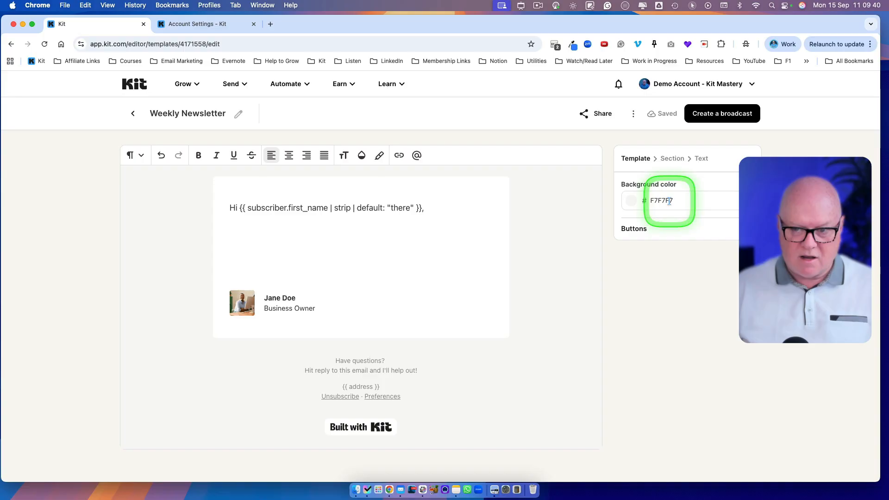
{"action": "left_click", "coordinate": [659, 229]}
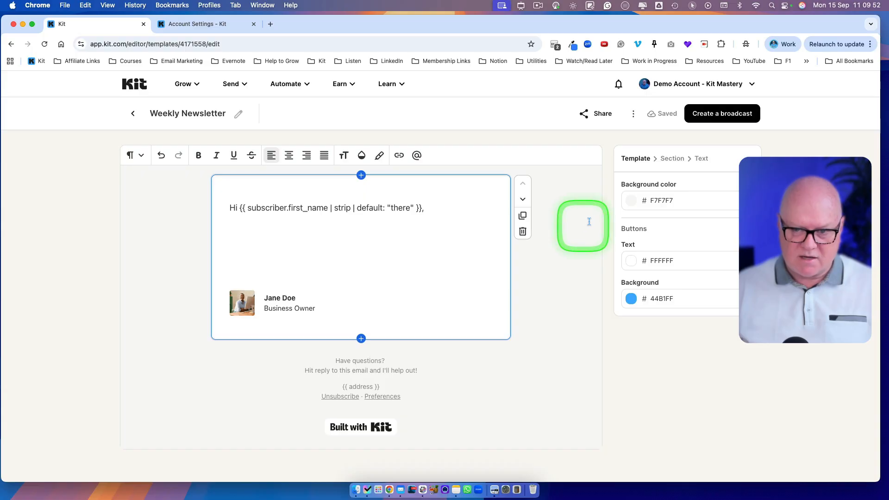
{"action": "left_click", "coordinate": [629, 201]}
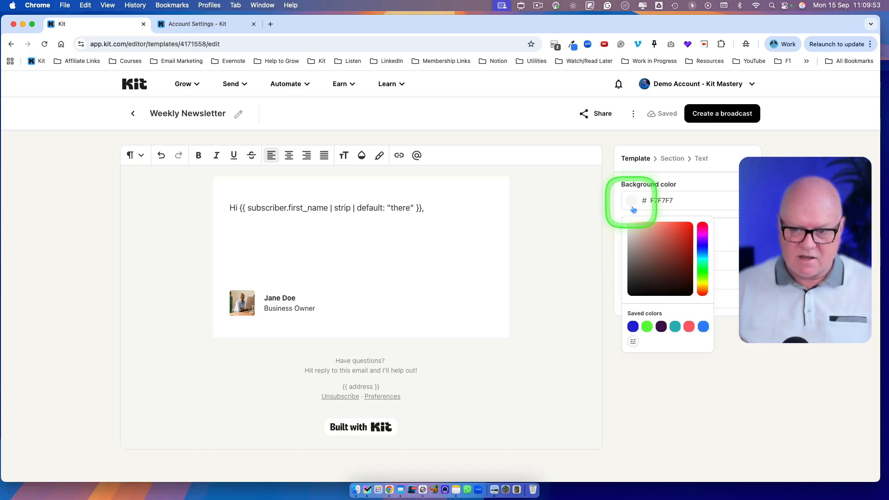
{"action": "left_click", "coordinate": [674, 327]}
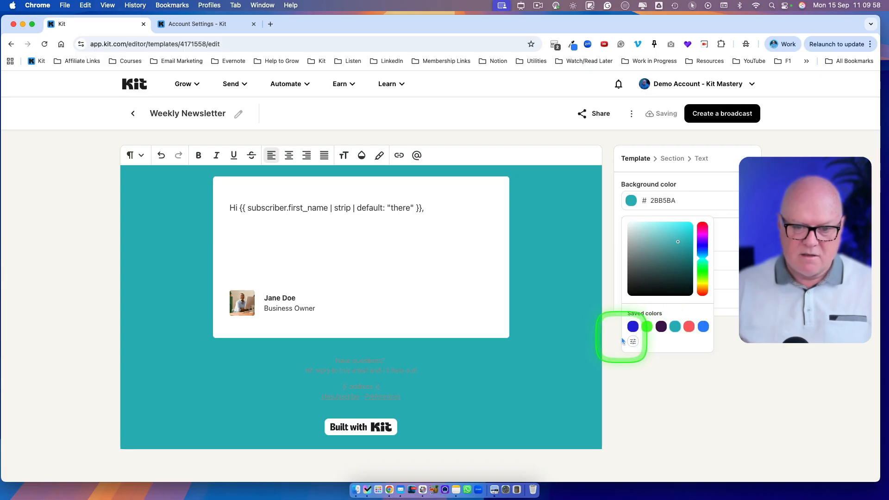
{"action": "left_click", "coordinate": [667, 225]}
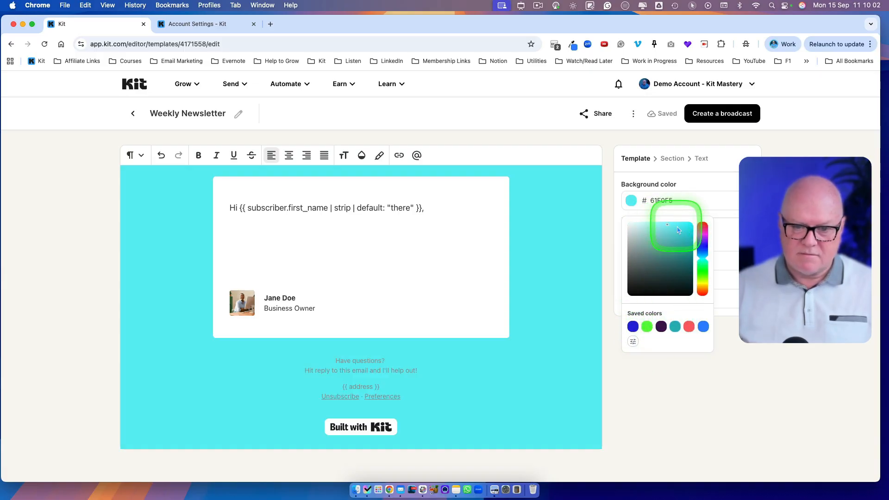
{"action": "left_click_drag", "start_coordinate": [672, 228], "coordinate": [665, 226]}
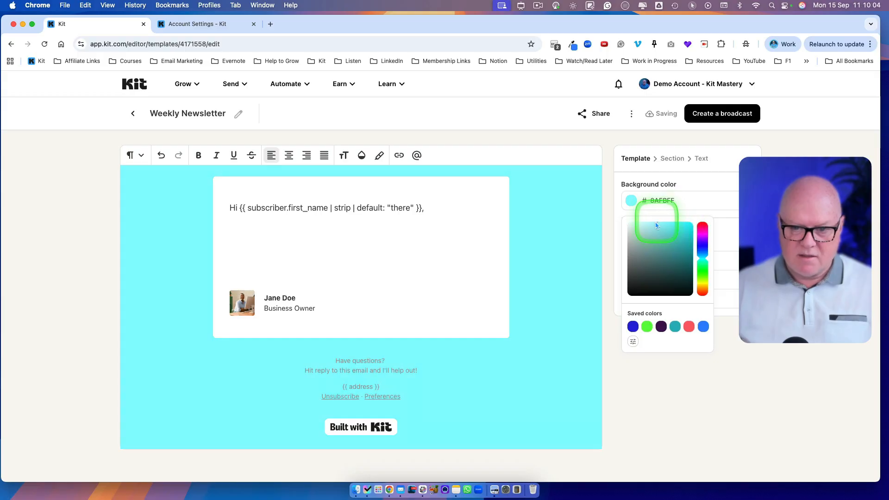
{"action": "left_click", "coordinate": [611, 255]}
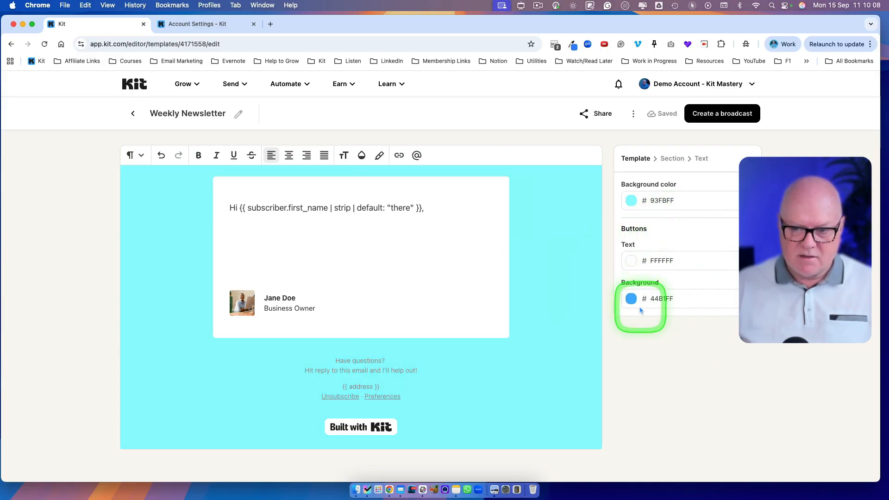
Set the template's default button background to the saved green 5FFA3F and the button text to the saved dark purple 421251.
{"action": "left_click", "coordinate": [630, 299]}
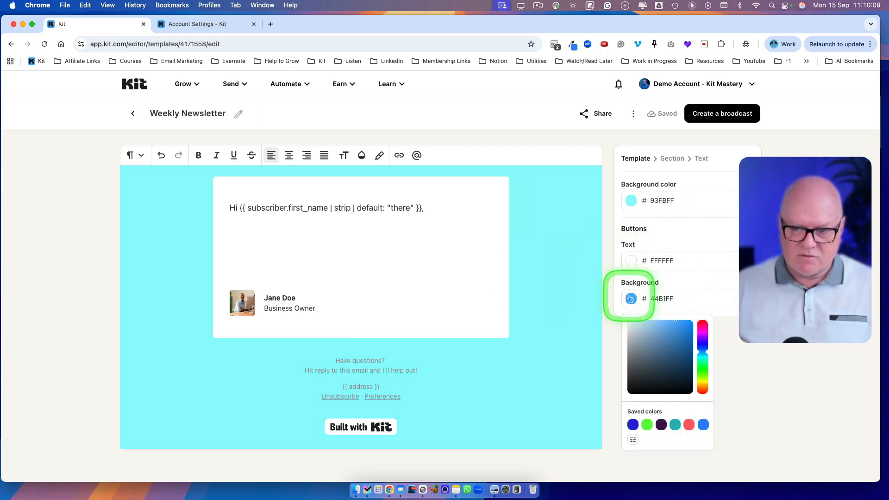
{"action": "left_click", "coordinate": [647, 425]}
{"action": "left_click", "coordinate": [631, 260]}
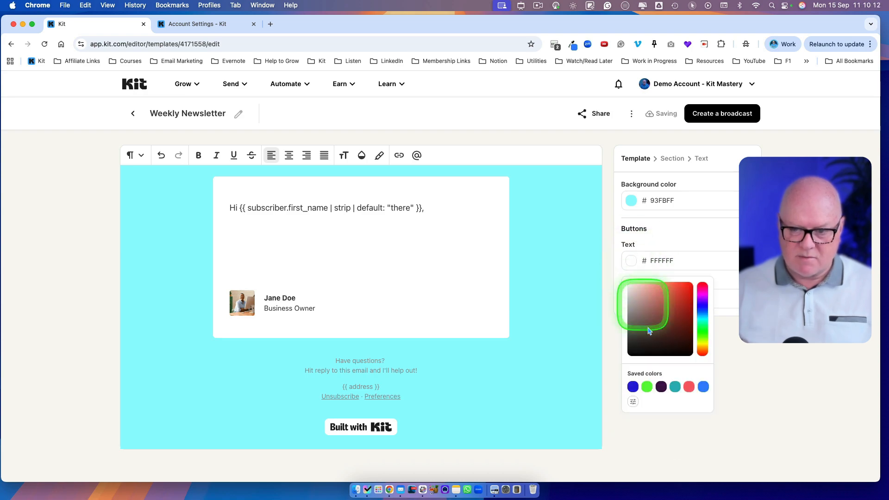
{"action": "left_click", "coordinate": [672, 250]}
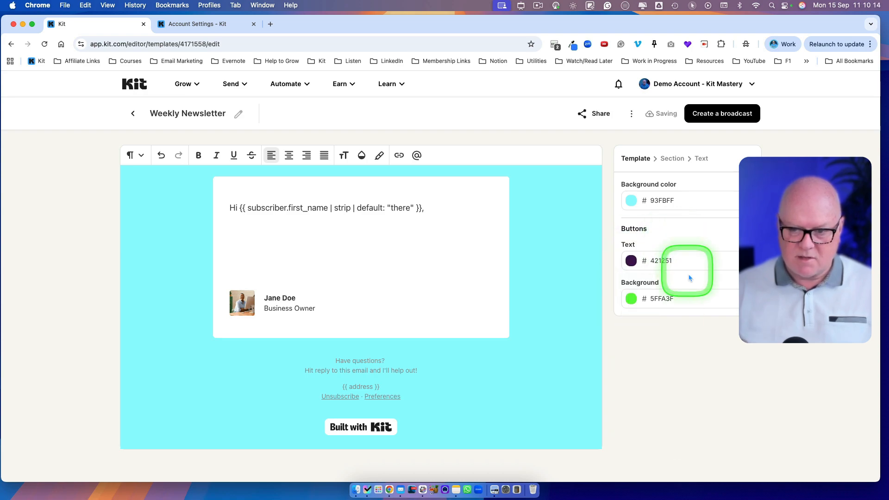
Insert a left-aligned Button block between the greeting and the signature and label it "Click here".
{"action": "left_click", "coordinate": [291, 254]}
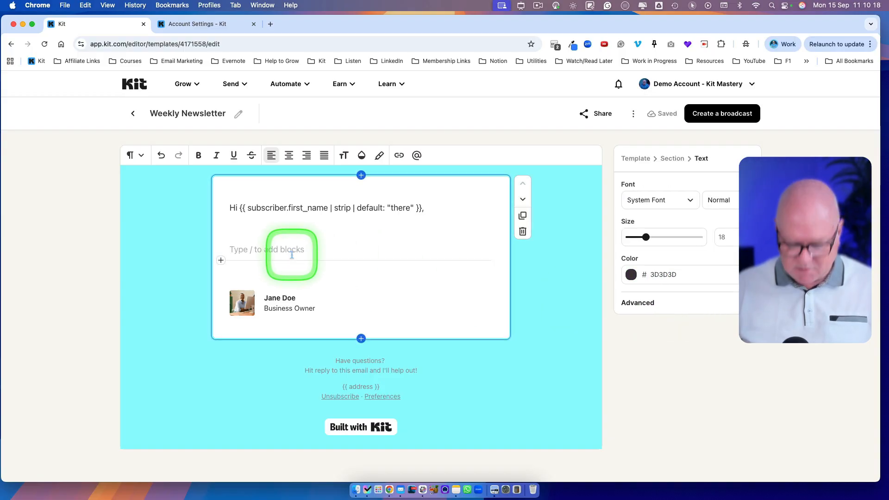
{"action": "type", "text": "/but"}
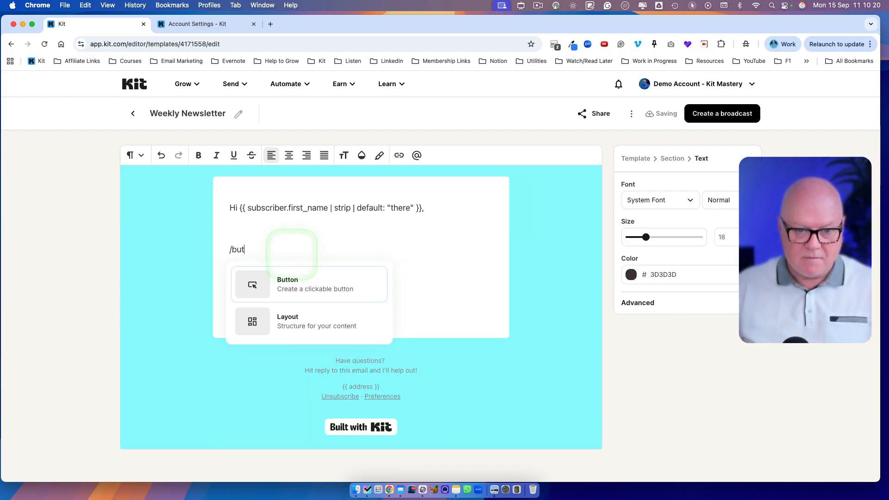
{"action": "left_click", "coordinate": [295, 273]}
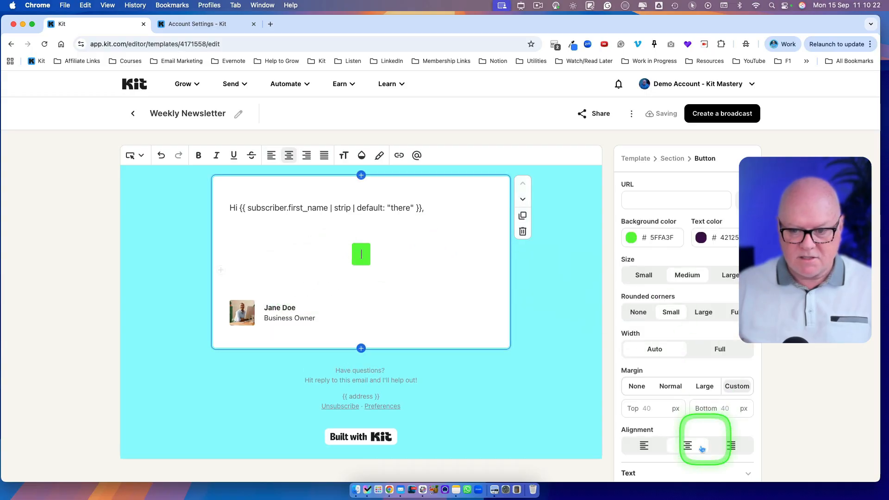
{"action": "left_click", "coordinate": [647, 446]}
{"action": "left_click", "coordinate": [238, 254]}
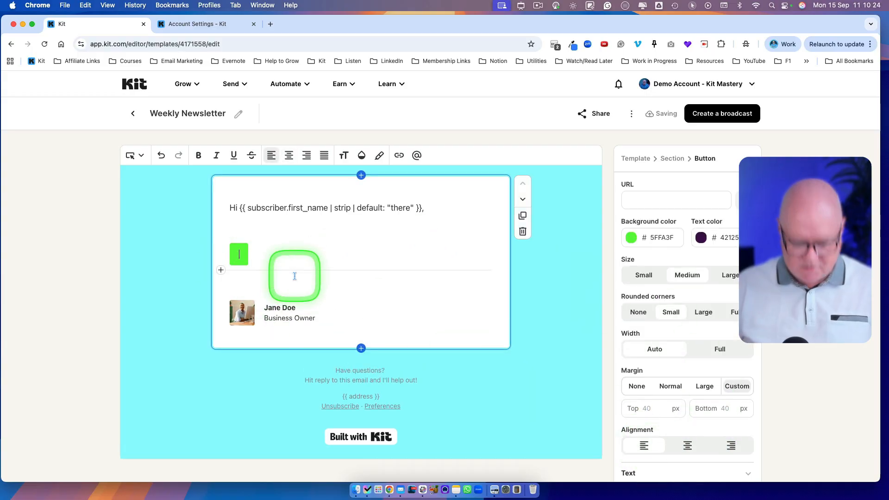
{"action": "type", "text": "Click here"}
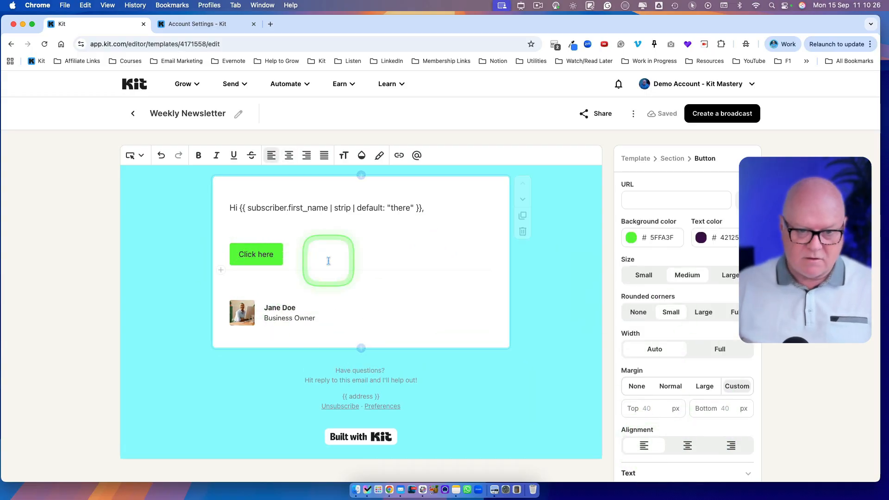
Remove the "Click here" button and the surplus empty lines, keeping one empty line between the greeting and the signature.
{"action": "left_click", "coordinate": [242, 225]}
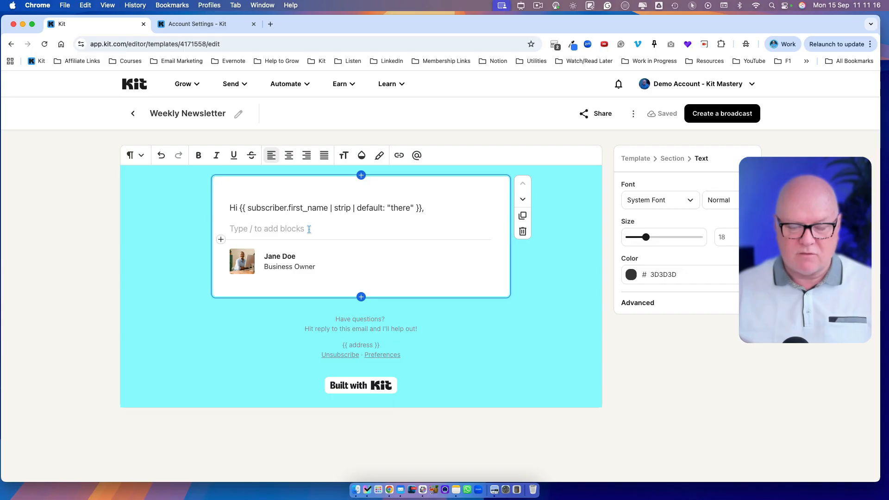
{"action": "left_click", "coordinate": [335, 227]}
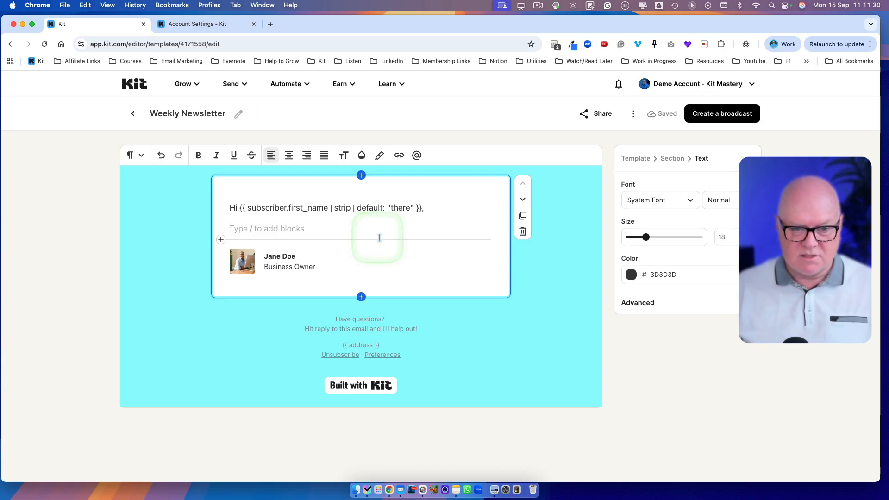
Insert a single-column Layout block between the greeting and the signature and replace its placeholder text with "Kit Tip".
{"action": "left_click", "coordinate": [247, 228]}
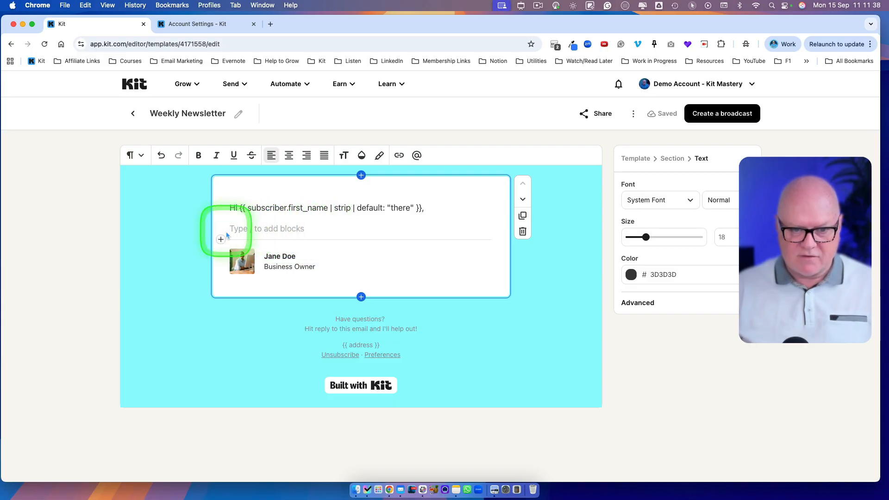
{"action": "type", "text": "/layout"}
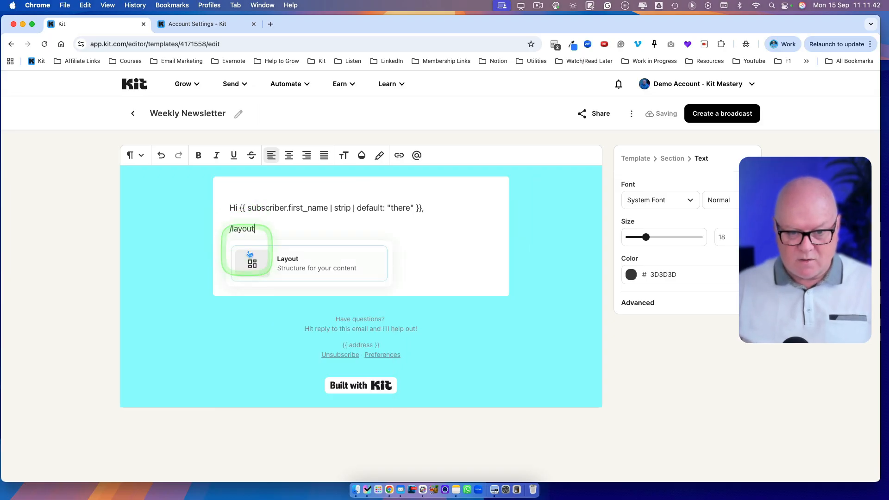
{"action": "left_click", "coordinate": [249, 254]}
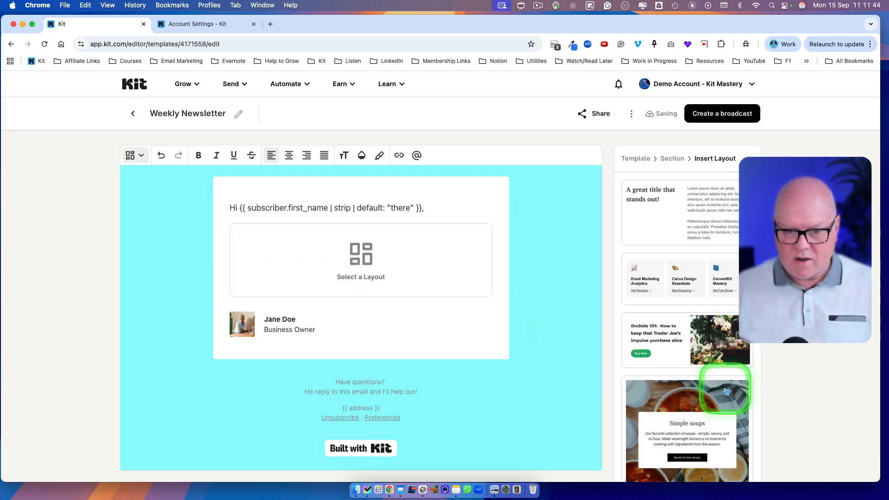
{"action": "scroll", "coordinate": [725, 391], "scroll_direction": "down", "scroll_amount": 10}
{"action": "scroll", "coordinate": [726, 391], "scroll_direction": "down", "scroll_amount": 8}
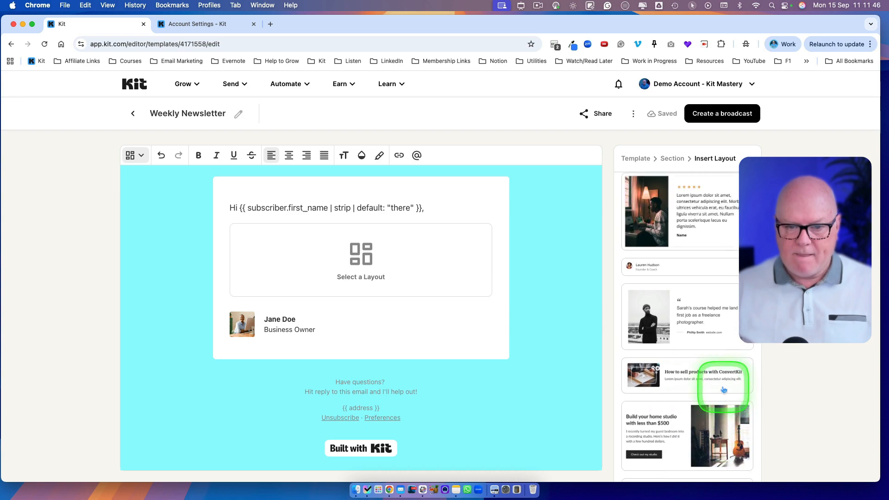
{"action": "scroll", "coordinate": [692, 334], "scroll_direction": "down", "scroll_amount": 3}
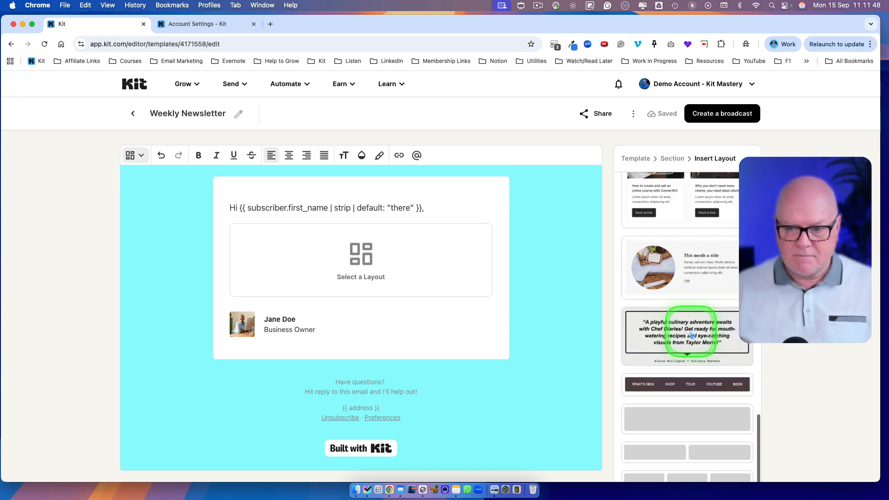
{"action": "left_click", "coordinate": [670, 424]}
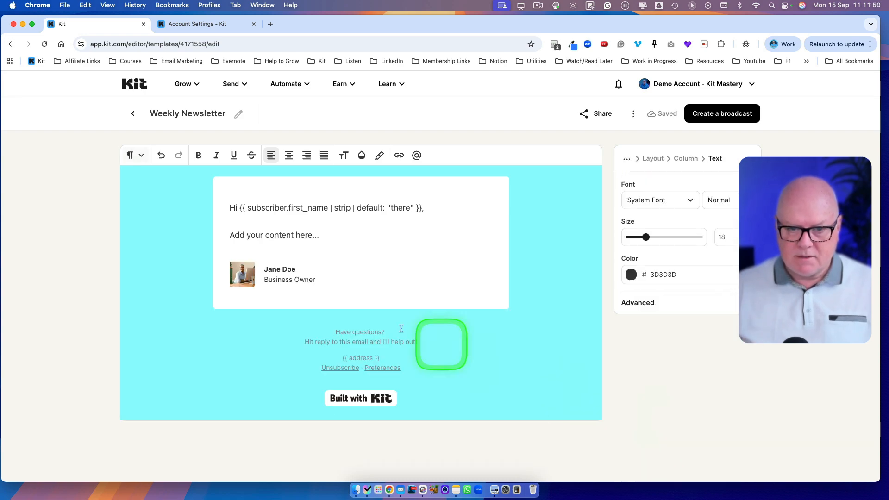
{"action": "triple_click", "coordinate": [258, 235]}
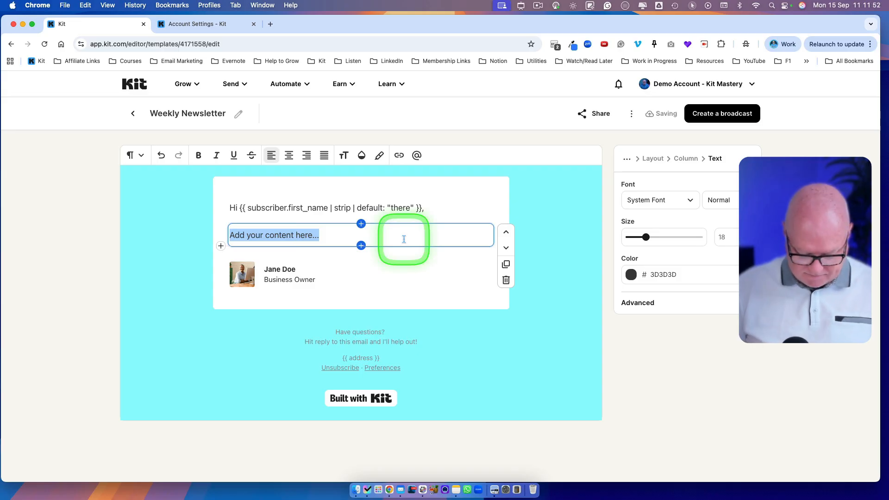
{"action": "type", "text": "Kit Tip"}
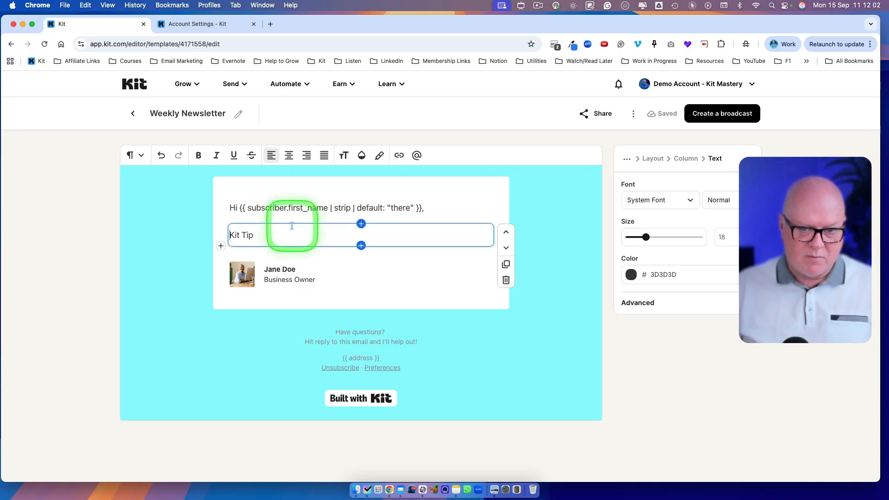
Give the Kit Tip layout a Normal border width, Normal padding and a Large border radius.
{"action": "left_click", "coordinate": [657, 159]}
{"action": "left_click", "coordinate": [650, 370]}
{"action": "scroll", "coordinate": [644, 382], "scroll_direction": "down", "scroll_amount": 2}
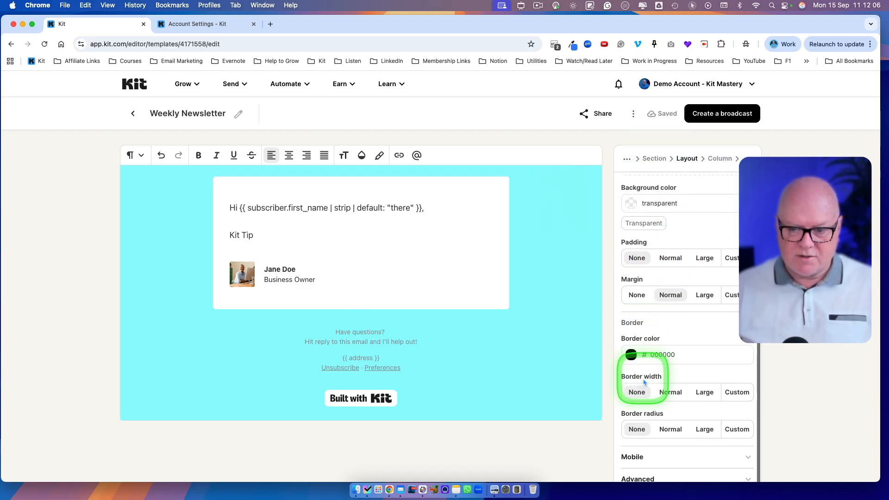
{"action": "left_click", "coordinate": [670, 392]}
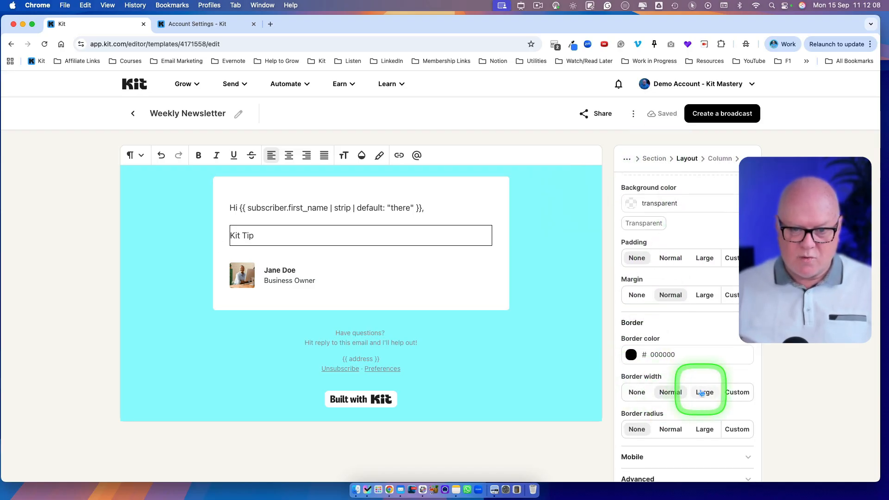
{"action": "scroll", "coordinate": [666, 432], "scroll_direction": "down", "scroll_amount": 2}
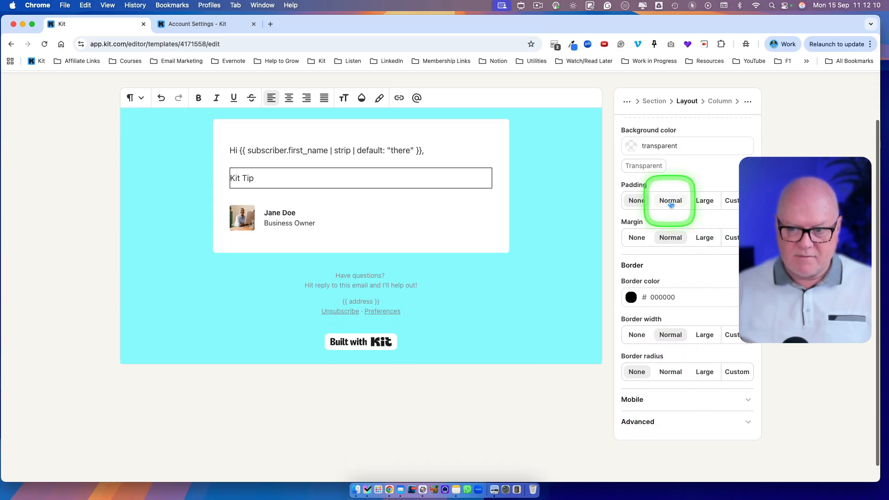
{"action": "left_click", "coordinate": [670, 201]}
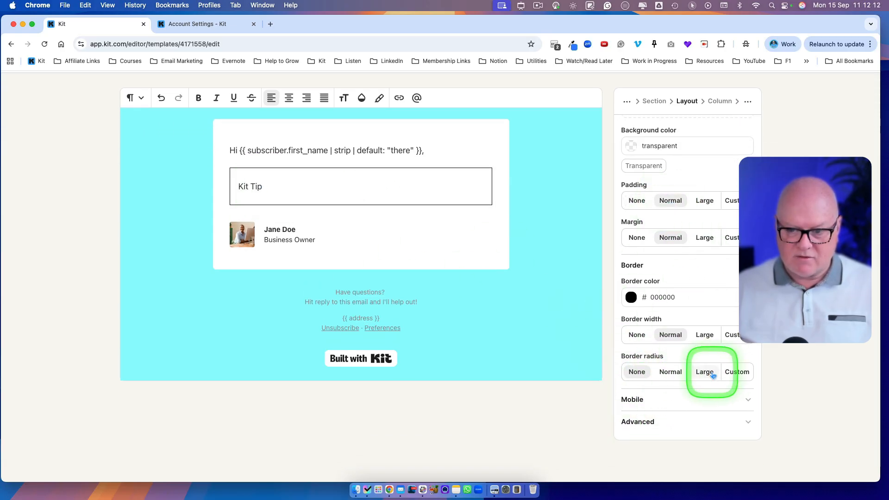
Format the "Kit Tip" text as Heading 2 and add empty lines beneath it inside the bordered box.
{"action": "left_click", "coordinate": [277, 187]}
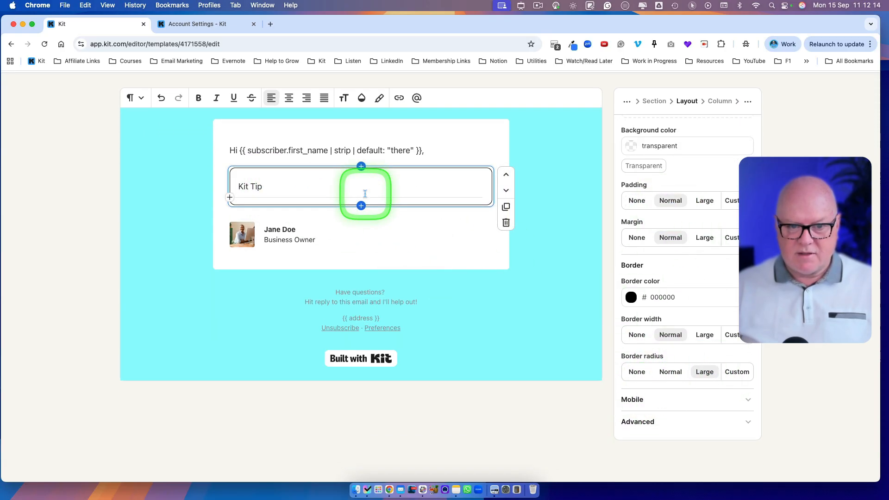
{"action": "left_click", "coordinate": [135, 98]}
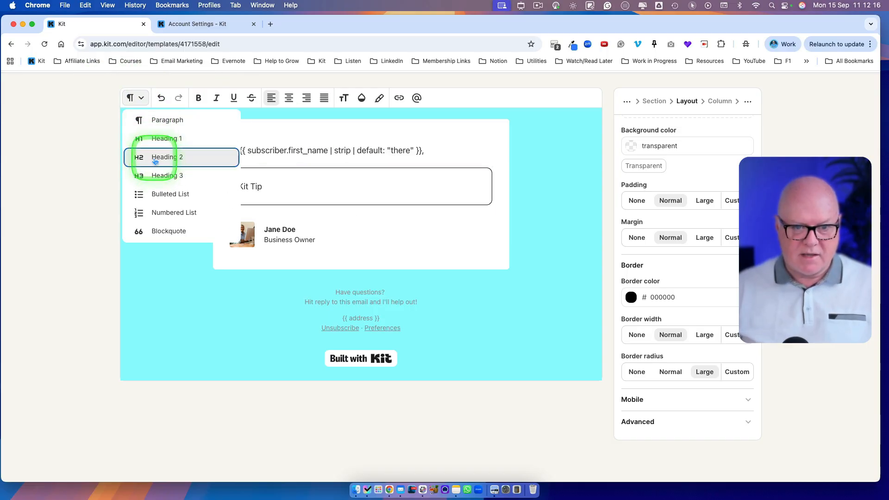
{"action": "left_click", "coordinate": [157, 156]}
{"action": "left_click", "coordinate": [292, 231]}
{"action": "key", "text": "Return"}
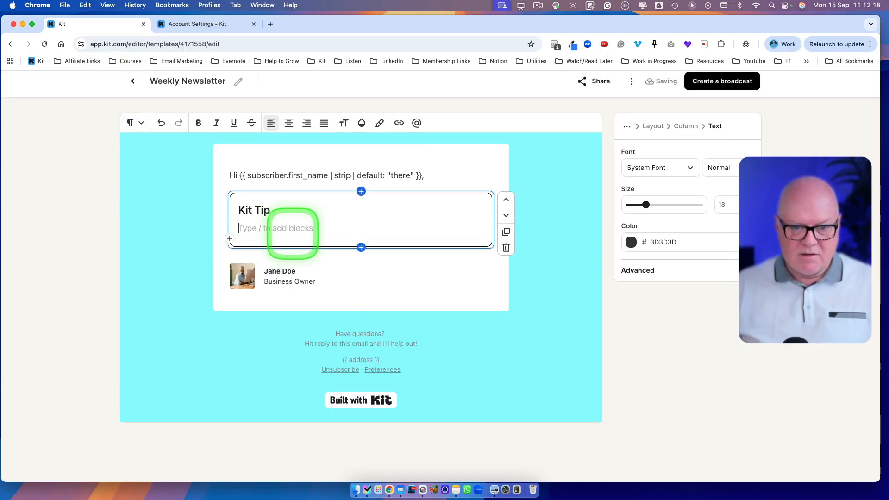
Duplicate the Kit Tip box twice and retitle the copies "Email Tip" and "Tech Tip".
{"action": "left_click", "coordinate": [505, 206]}
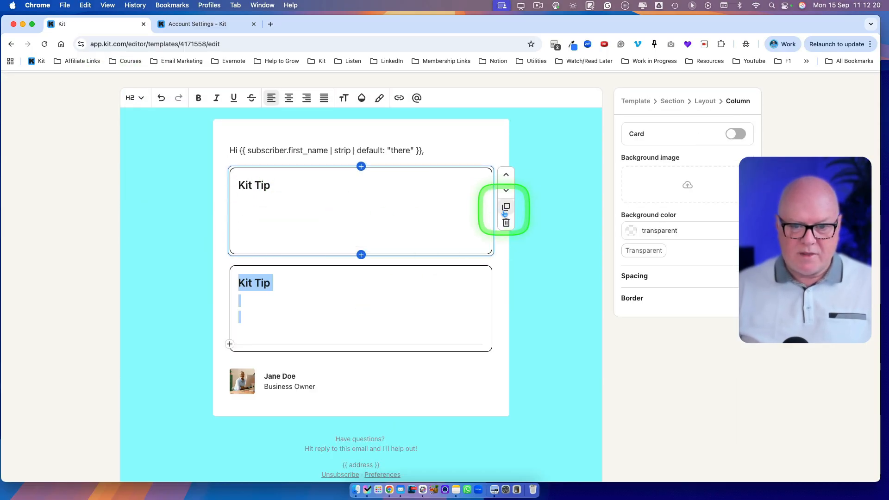
{"action": "left_click", "coordinate": [505, 305]}
{"action": "scroll", "coordinate": [441, 314], "scroll_direction": "down", "scroll_amount": 3}
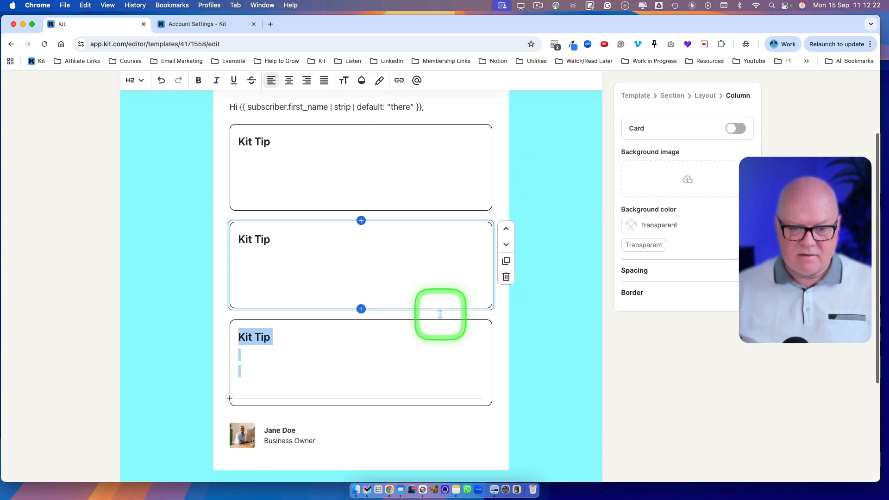
{"action": "left_click", "coordinate": [297, 195]}
{"action": "double_click", "coordinate": [246, 166]}
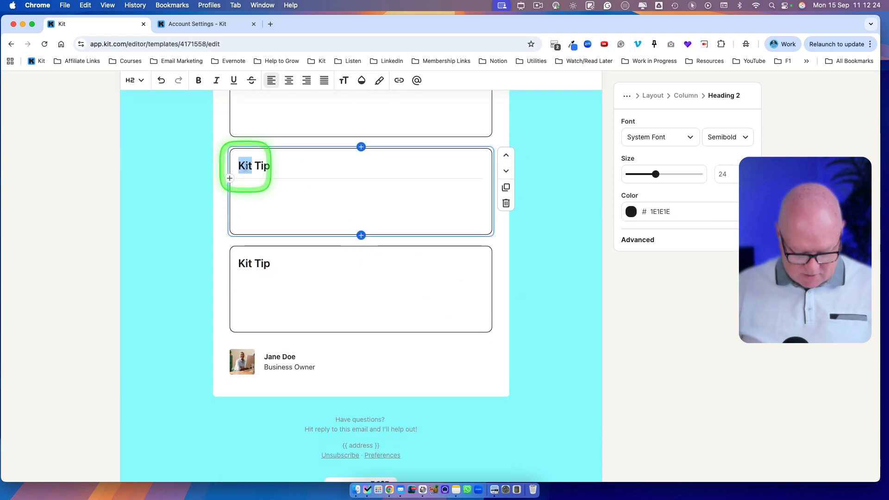
{"action": "double_click", "coordinate": [244, 263]}
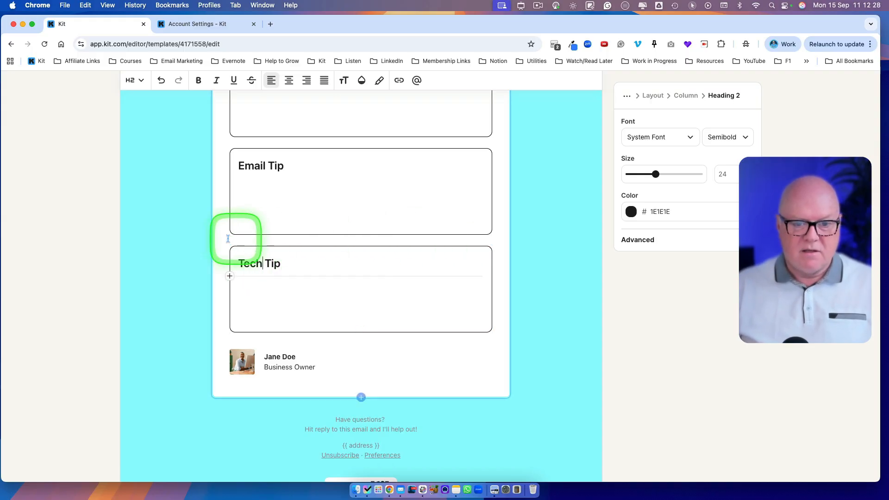
Review the template's greeting, the three tip boxes and the signature from start to end.
{"action": "scroll", "coordinate": [273, 220], "scroll_direction": "up", "scroll_amount": 3}
{"action": "scroll", "coordinate": [280, 213], "scroll_direction": "up", "scroll_amount": 3}
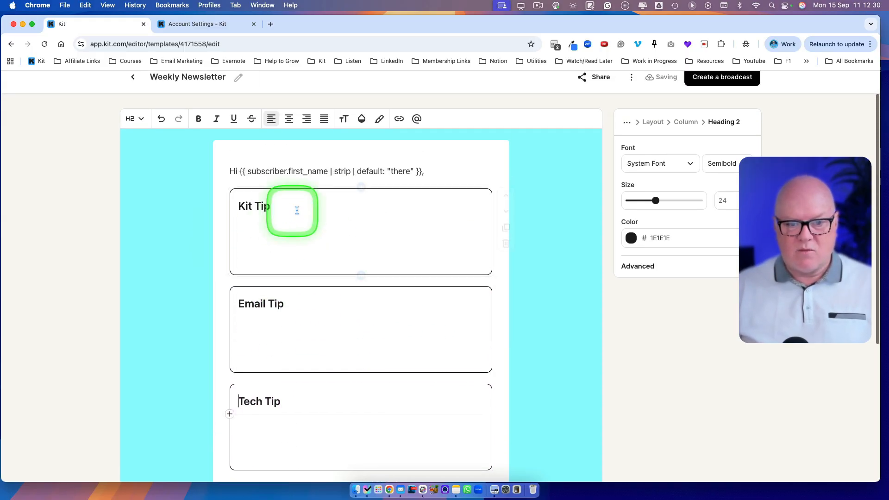
{"action": "left_click", "coordinate": [430, 171]}
{"action": "scroll", "coordinate": [436, 202], "scroll_direction": "down", "scroll_amount": 4}
{"action": "scroll", "coordinate": [436, 201], "scroll_direction": "down", "scroll_amount": 1}
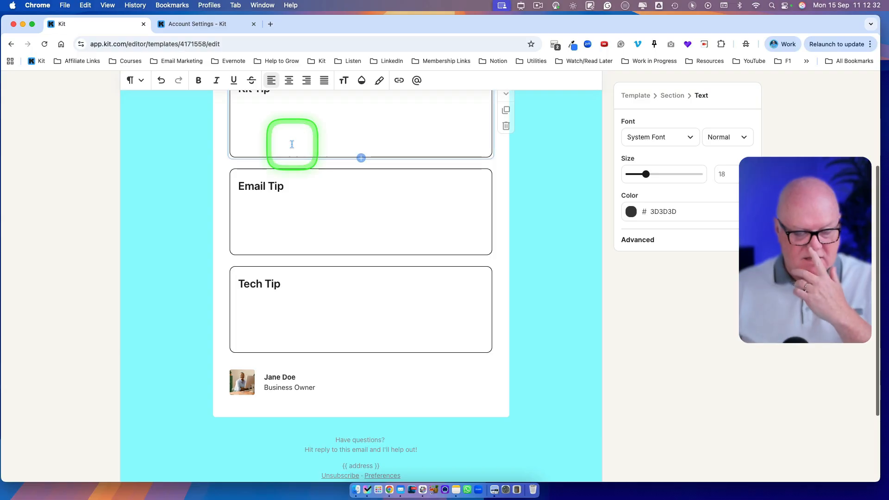
{"action": "scroll", "coordinate": [283, 152], "scroll_direction": "up", "scroll_amount": 2}
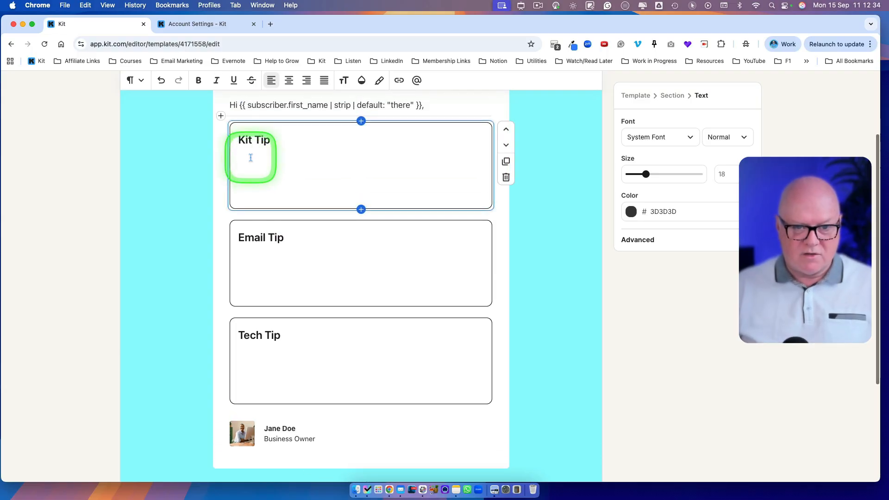
{"action": "left_click", "coordinate": [252, 157]}
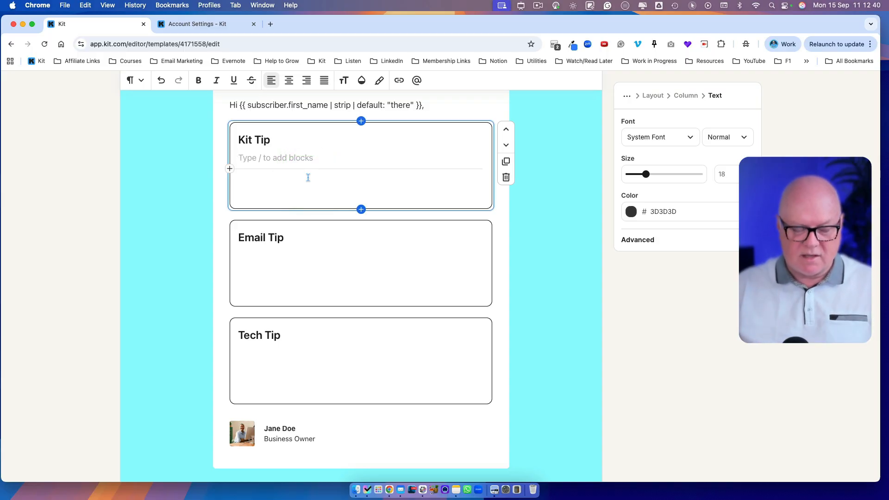
{"action": "scroll", "coordinate": [324, 194], "scroll_direction": "up", "scroll_amount": 2}
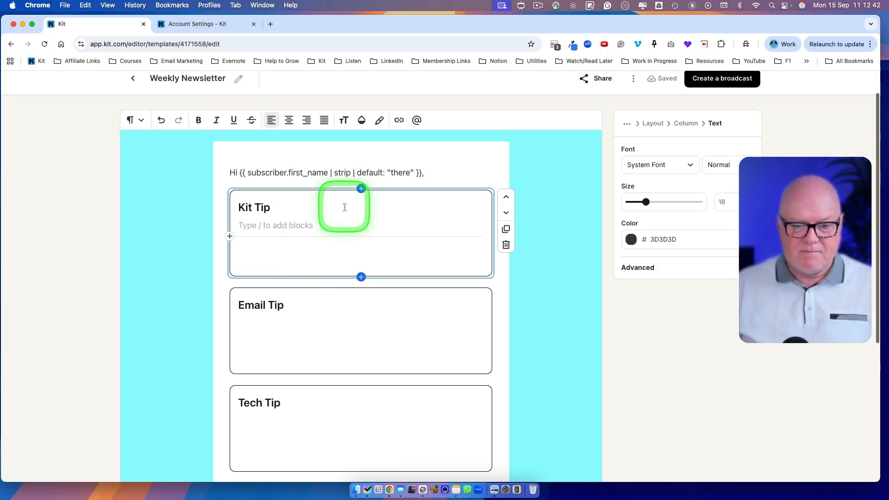
{"action": "scroll", "coordinate": [344, 206], "scroll_direction": "down", "scroll_amount": 4}
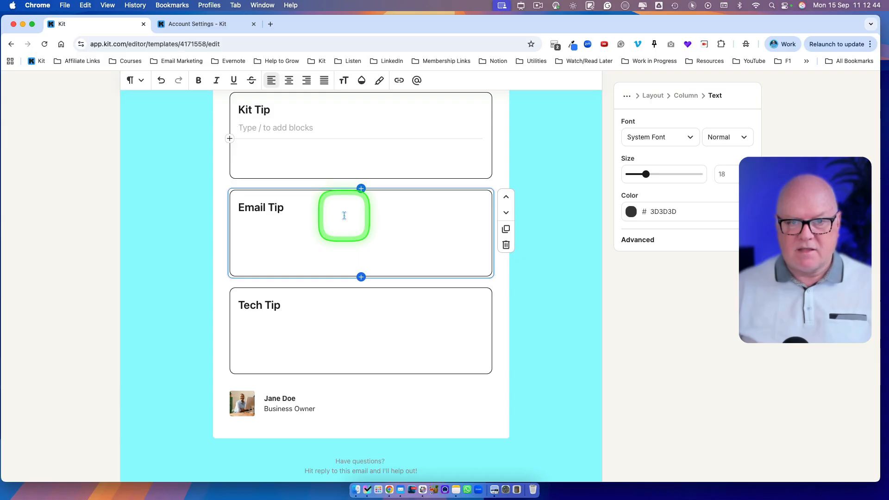
{"action": "scroll", "coordinate": [348, 203], "scroll_direction": "down", "scroll_amount": 3}
{"action": "scroll", "coordinate": [348, 204], "scroll_direction": "up", "scroll_amount": 6}
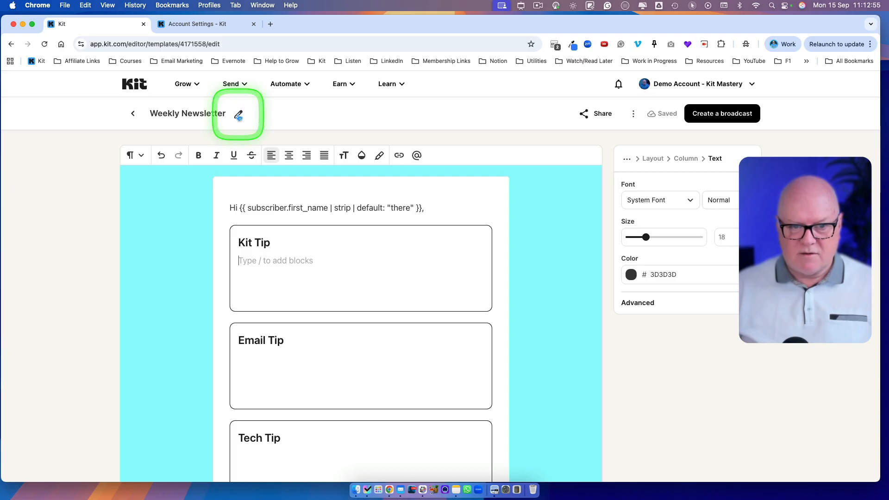
Rename the template "Demo Weekly Newsletter" and leave the template editor.
{"action": "left_click", "coordinate": [151, 113]}
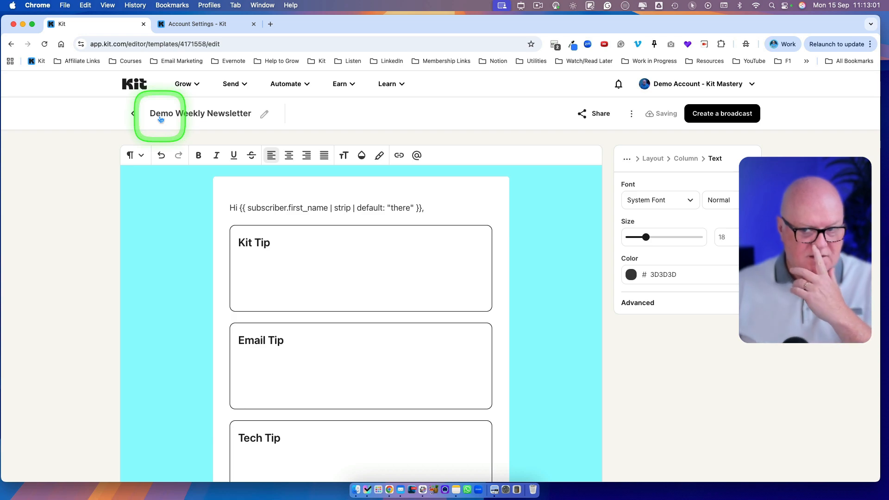
{"action": "left_click", "coordinate": [133, 113]}
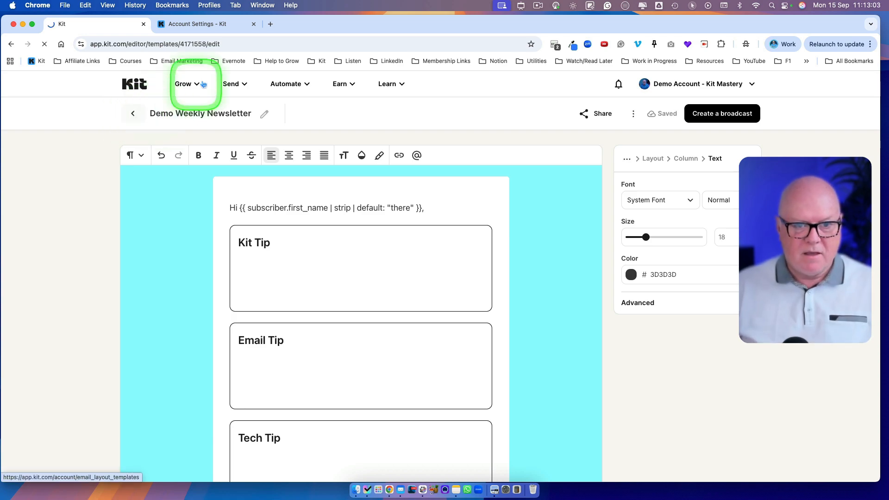
Go to the Broadcasts list and create a new email broadcast.
{"action": "left_click", "coordinate": [235, 85]}
{"action": "left_click", "coordinate": [245, 132]}
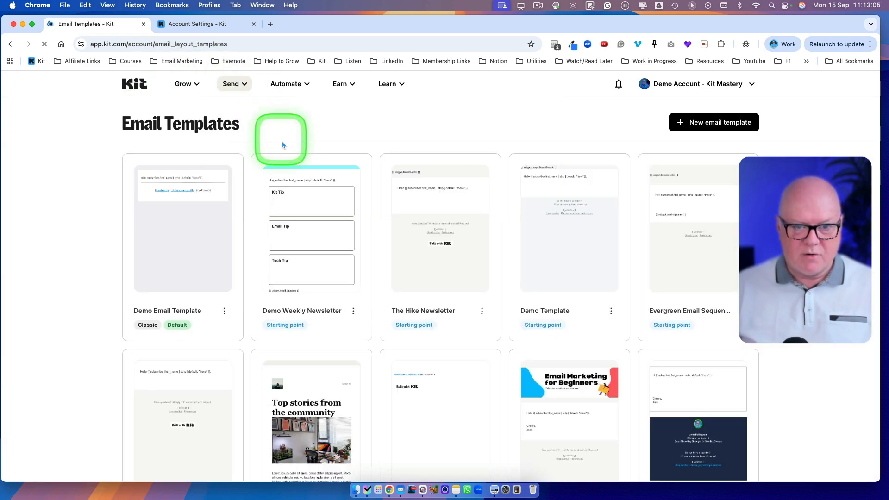
{"action": "left_click", "coordinate": [819, 156]}
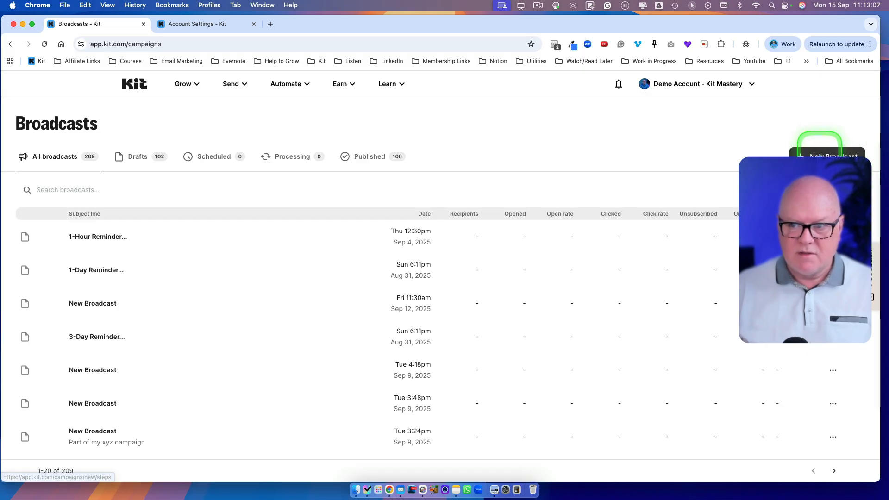
{"action": "left_click", "coordinate": [395, 223]}
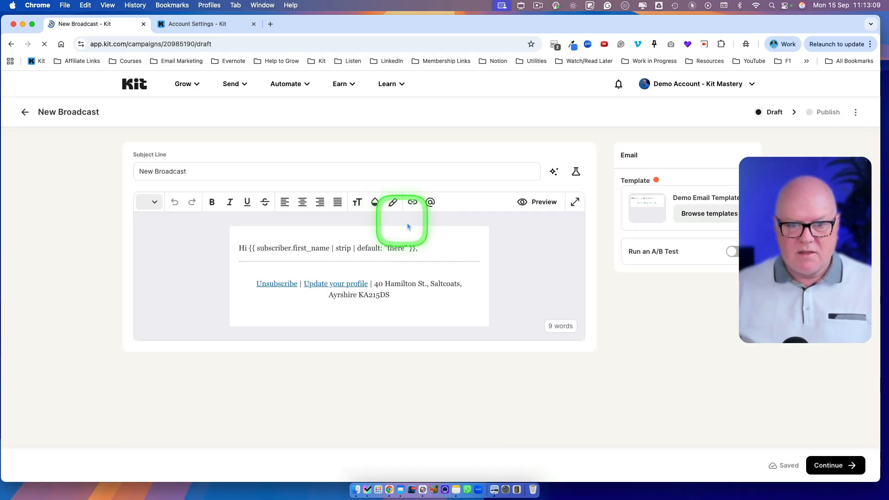
Apply the Demo Weekly Newsletter template to the new broadcast.
{"action": "left_click", "coordinate": [692, 214]}
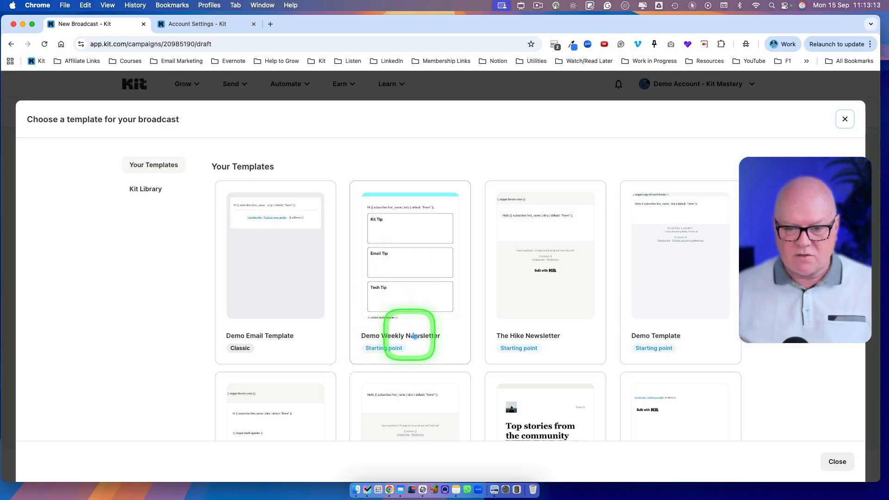
{"action": "left_click", "coordinate": [399, 264]}
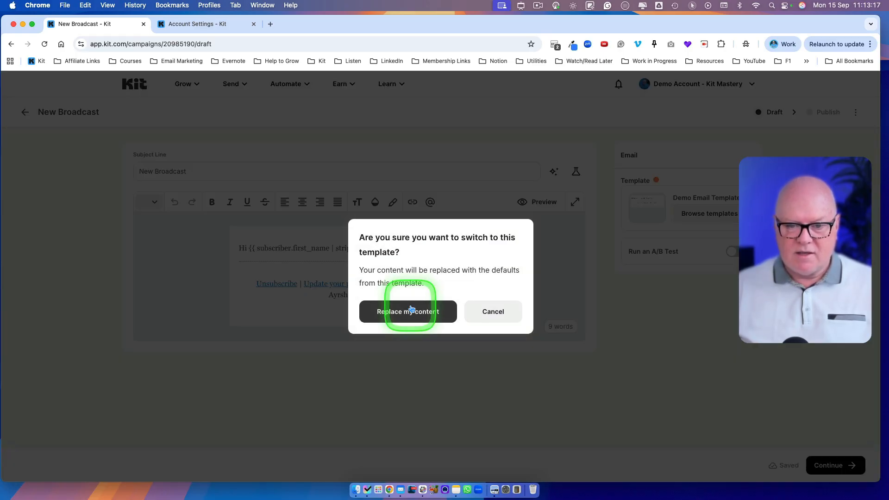
{"action": "left_click", "coordinate": [411, 308]}
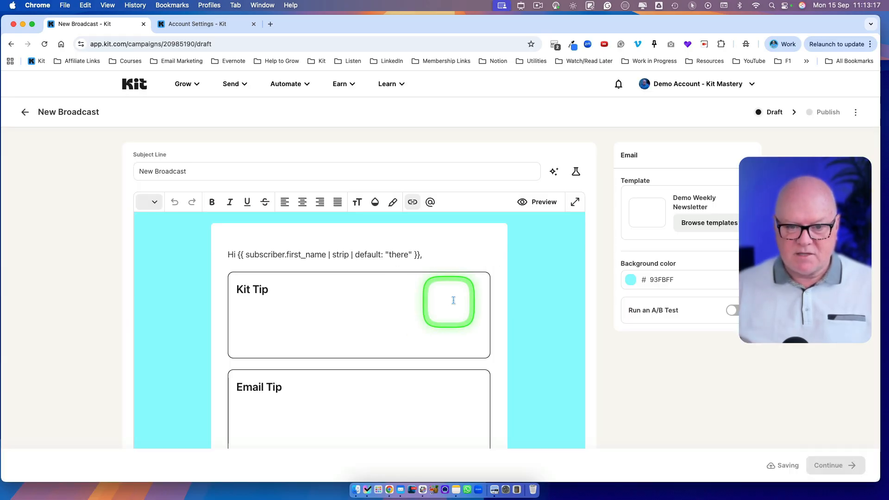
Examine the new broadcast's subject line, greeting, tip boxes, signature and footer.
{"action": "scroll", "coordinate": [492, 297], "scroll_direction": "down", "scroll_amount": 5}
{"action": "scroll", "coordinate": [514, 294], "scroll_direction": "down", "scroll_amount": 2}
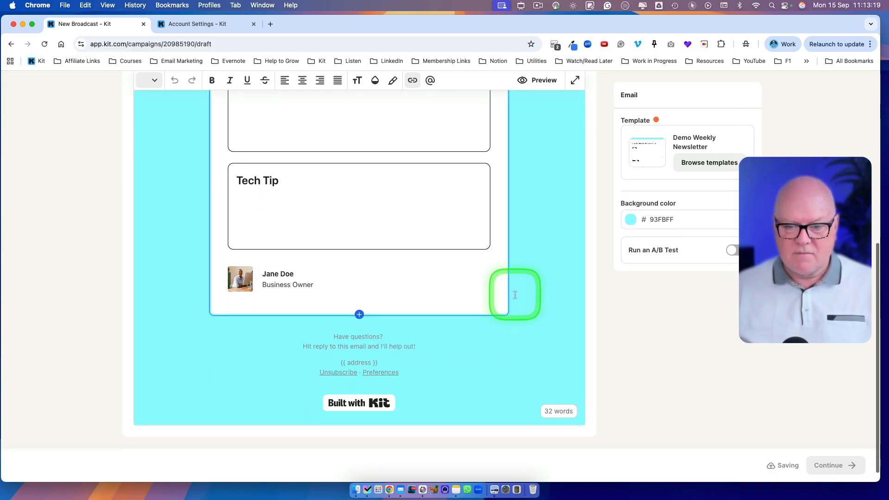
{"action": "scroll", "coordinate": [522, 295], "scroll_direction": "up", "scroll_amount": 10}
{"action": "scroll", "coordinate": [288, 165], "scroll_direction": "down", "scroll_amount": 2}
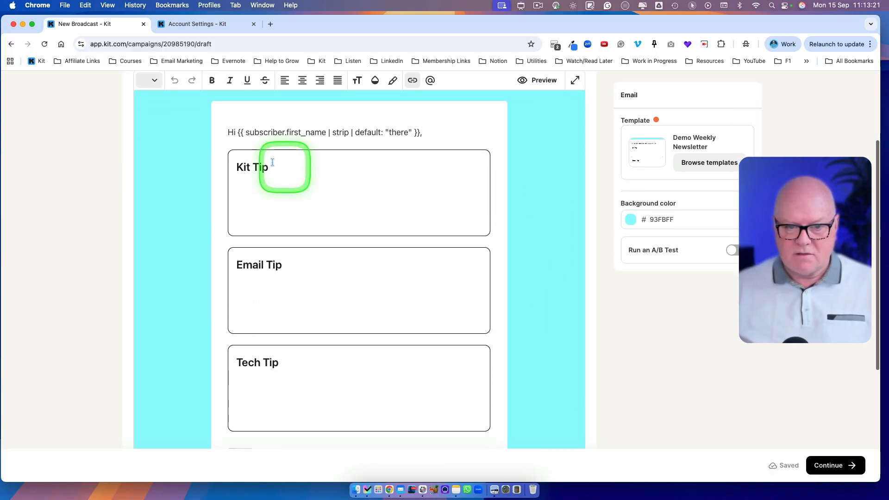
{"action": "left_click", "coordinate": [257, 175]}
{"action": "left_click", "coordinate": [298, 184]}
{"action": "scroll", "coordinate": [310, 190], "scroll_direction": "up", "scroll_amount": 3}
{"action": "scroll", "coordinate": [310, 190], "scroll_direction": "down", "scroll_amount": 3}
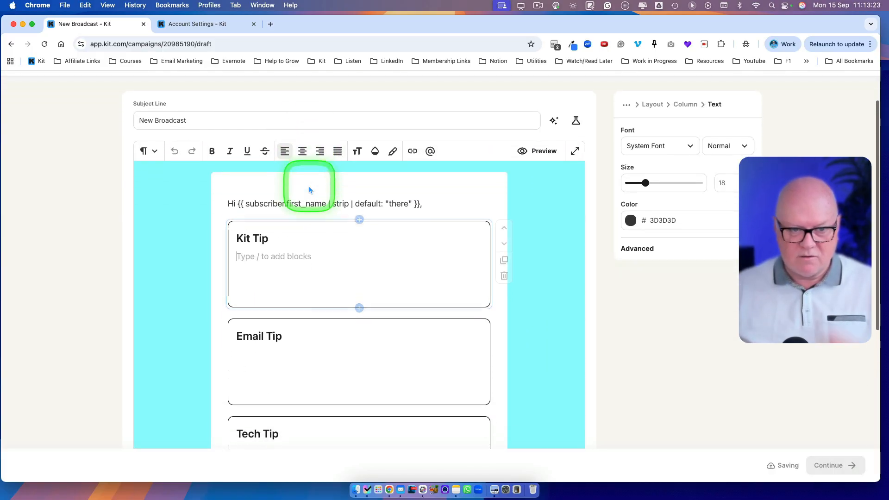
{"action": "scroll", "coordinate": [250, 167], "scroll_direction": "up", "scroll_amount": 3}
{"action": "left_click_drag", "start_coordinate": [235, 171], "coordinate": [109, 159]}
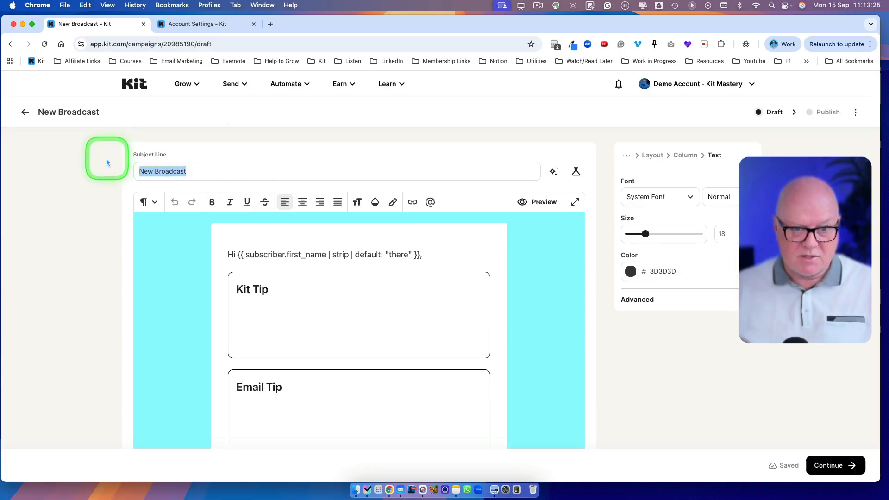
{"action": "scroll", "coordinate": [369, 250], "scroll_direction": "down", "scroll_amount": 3}
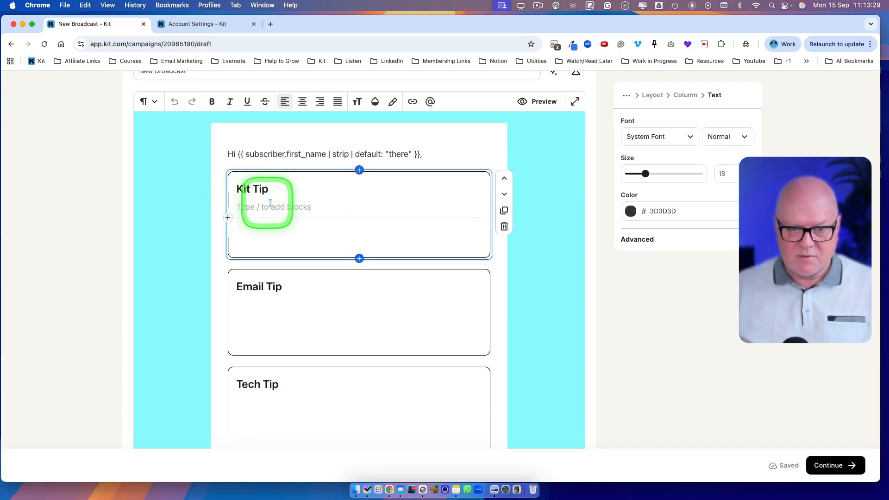
{"action": "scroll", "coordinate": [274, 199], "scroll_direction": "up", "scroll_amount": 2}
{"action": "left_click", "coordinate": [178, 199]}
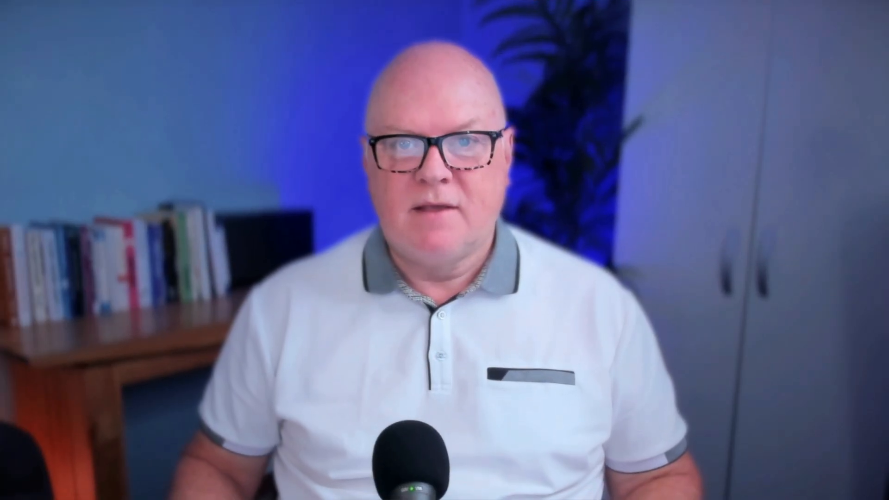